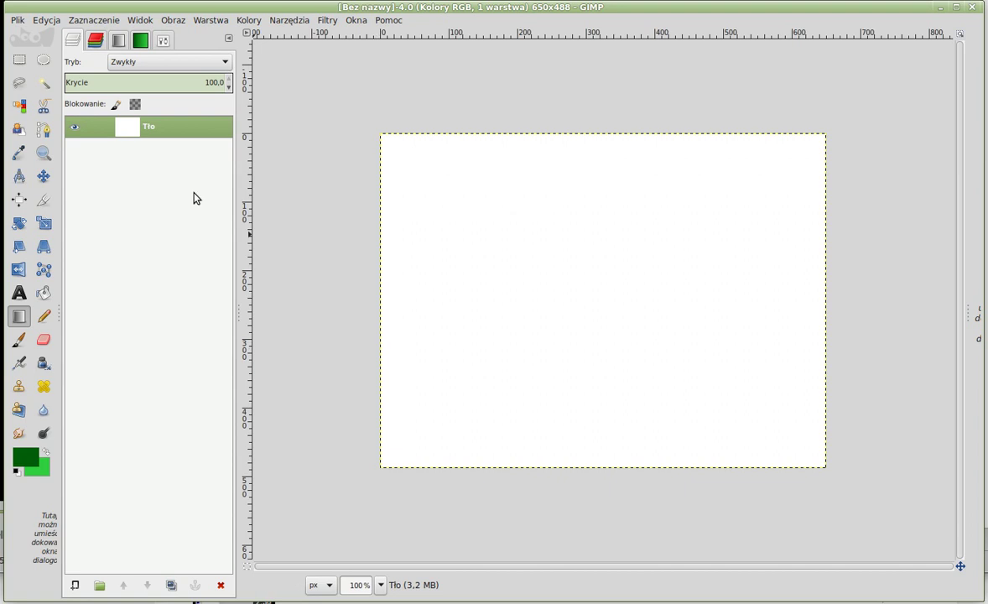
# Add a new transparent layer above the white background
pyautogui.rightClick(123, 127)
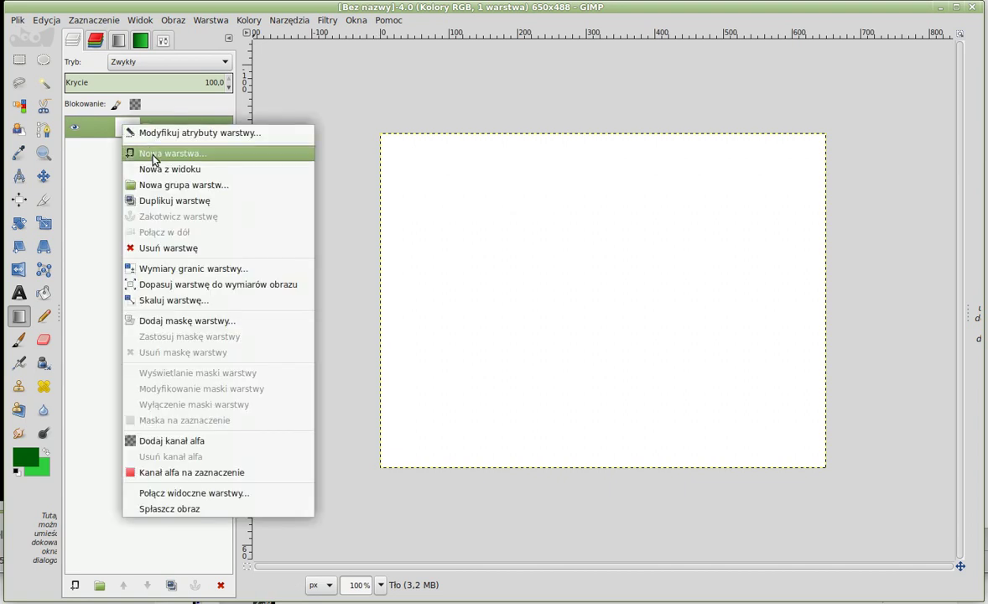
pyautogui.click(151, 154)
pyautogui.click(530, 368)
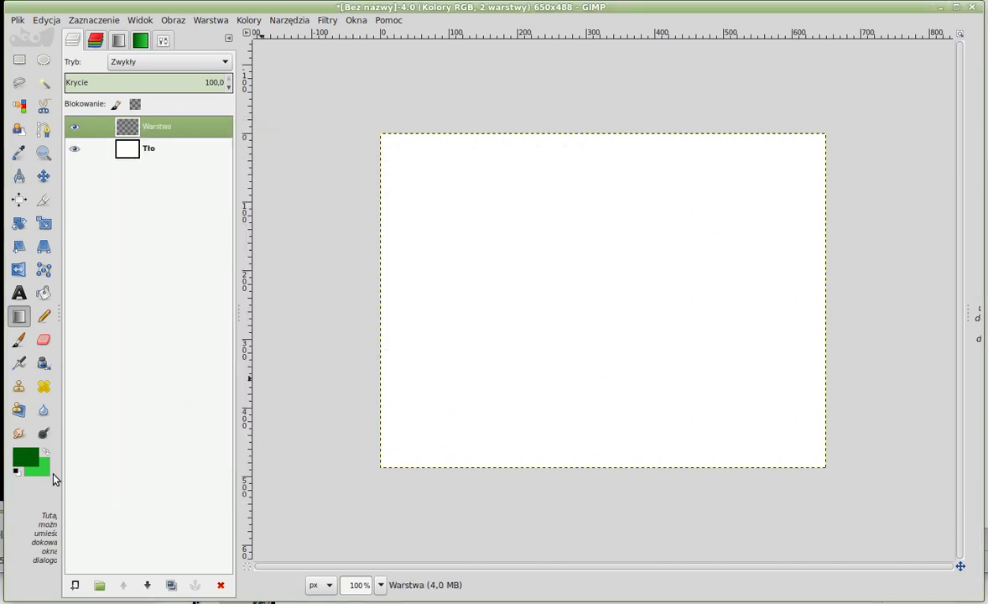
# Draw a 249×56 rounded-rectangle selection with corner radius 12 and set foreground to dark green 005c09
pyautogui.click(19, 61)
pyautogui.moveTo(493, 230)
pyautogui.mouseDown()
pyautogui.moveTo(662, 278)
pyautogui.moveTo(663, 267)
pyautogui.mouseUp()
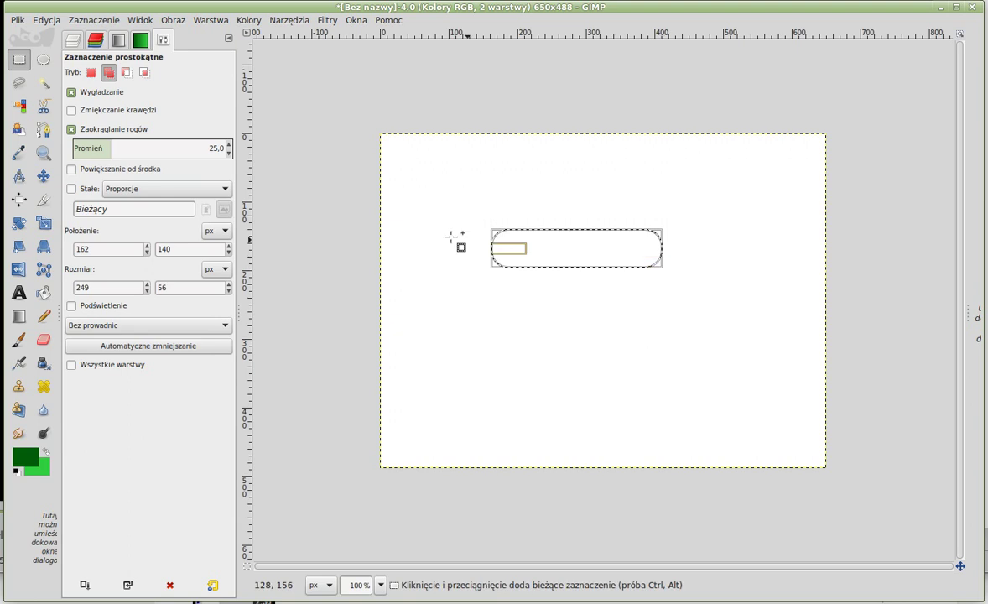
pyautogui.scroll(-9, 228, 151)
pyautogui.scroll(-9, 228, 150)
pyautogui.click(228, 145)
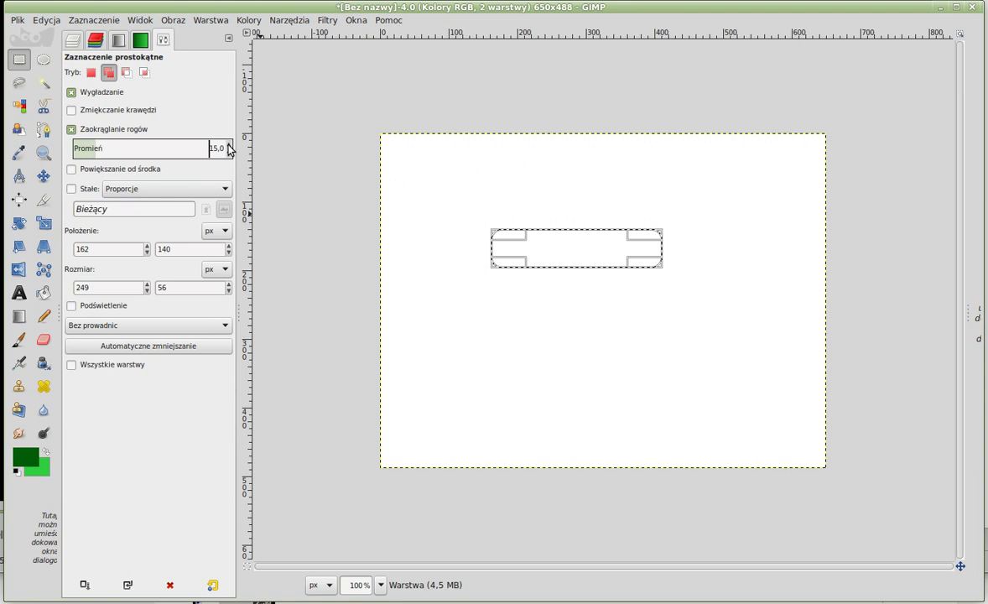
pyautogui.scroll(-2, 228, 157)
pyautogui.click(27, 453)
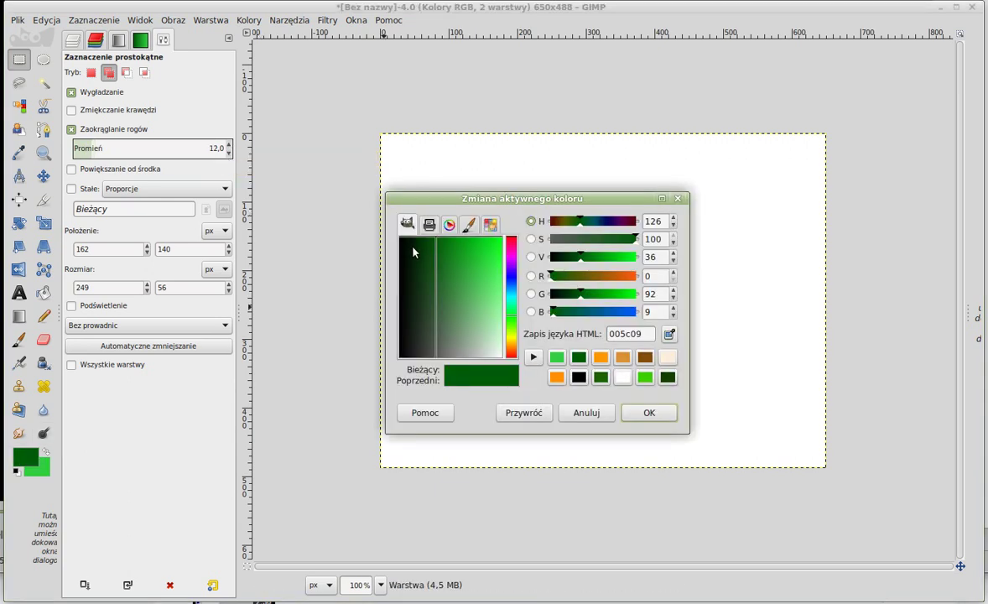
pyautogui.click(626, 419)
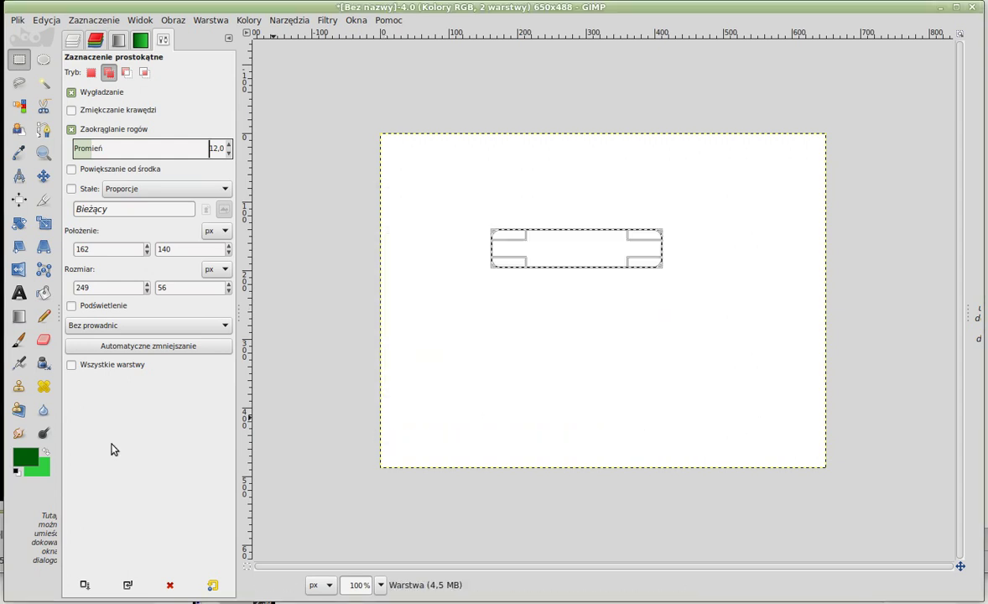
# Fill the rounded selection with a vertical FG-to-BG green gradient, lighter at the top
pyautogui.click(19, 316)
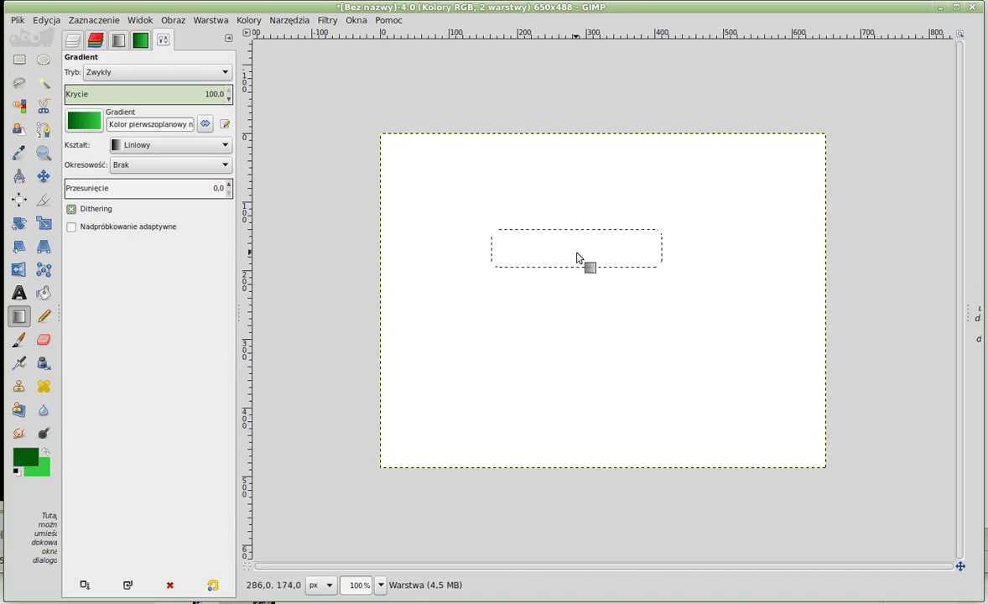
pyautogui.moveTo(574, 270); pyautogui.dragTo(574, 238)
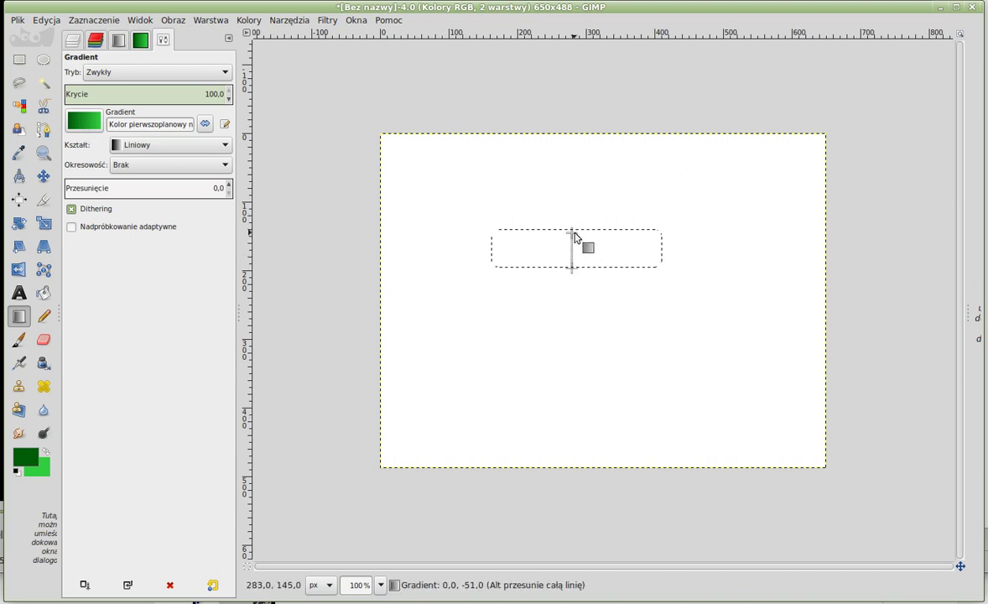
pyautogui.moveTo(575, 237); pyautogui.dragTo(574, 228)
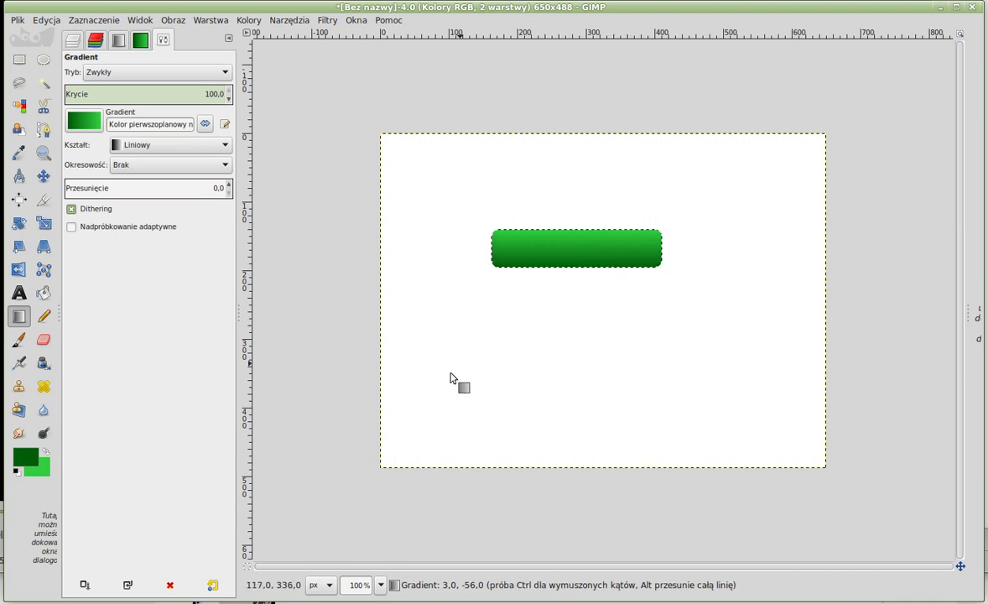
pyautogui.click(73, 40)
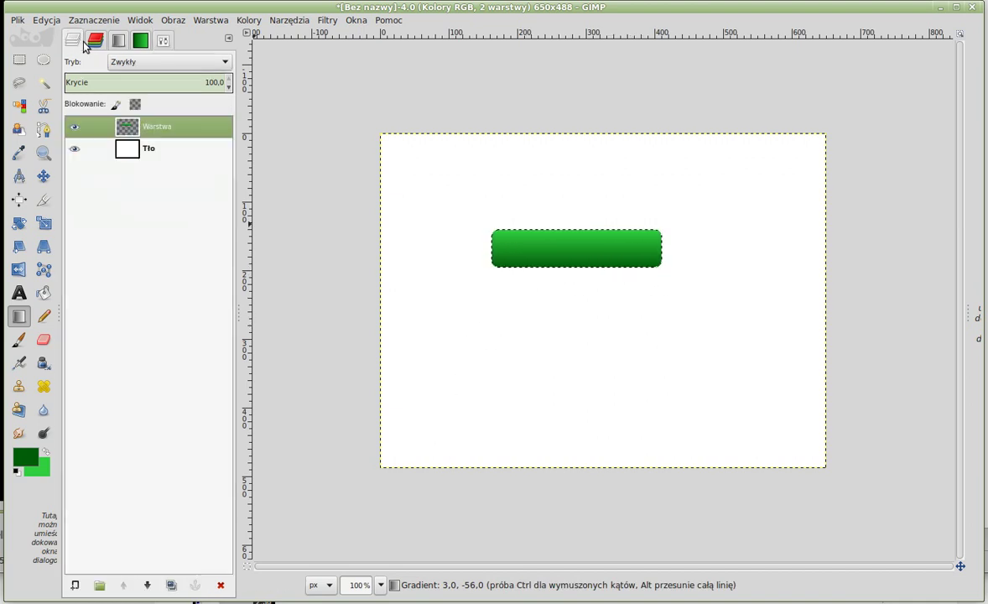
# Add a third transparent layer and fill the button selection with black
pyautogui.rightClick(142, 124)
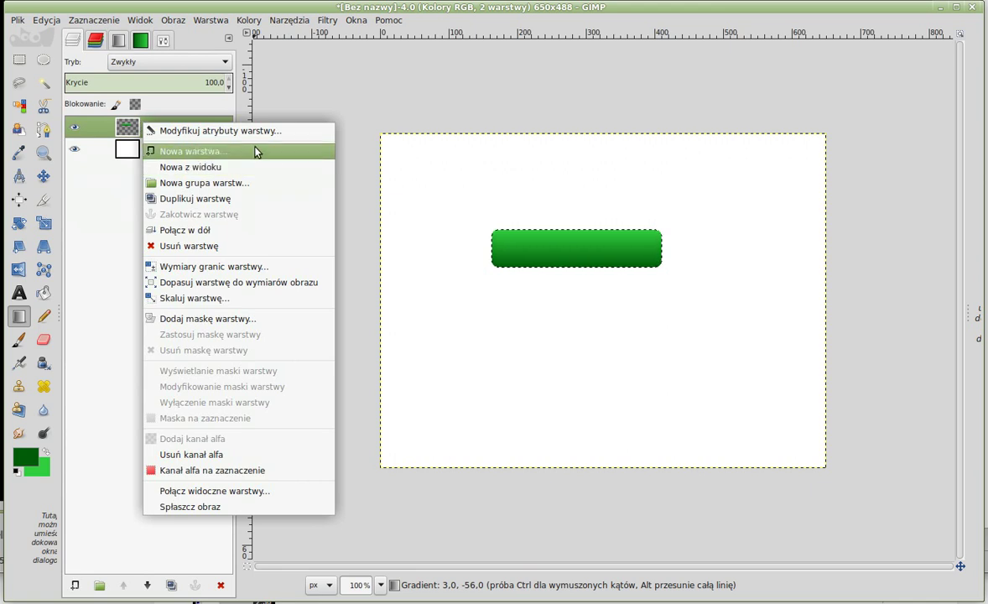
pyautogui.click(257, 151)
pyautogui.click(564, 370)
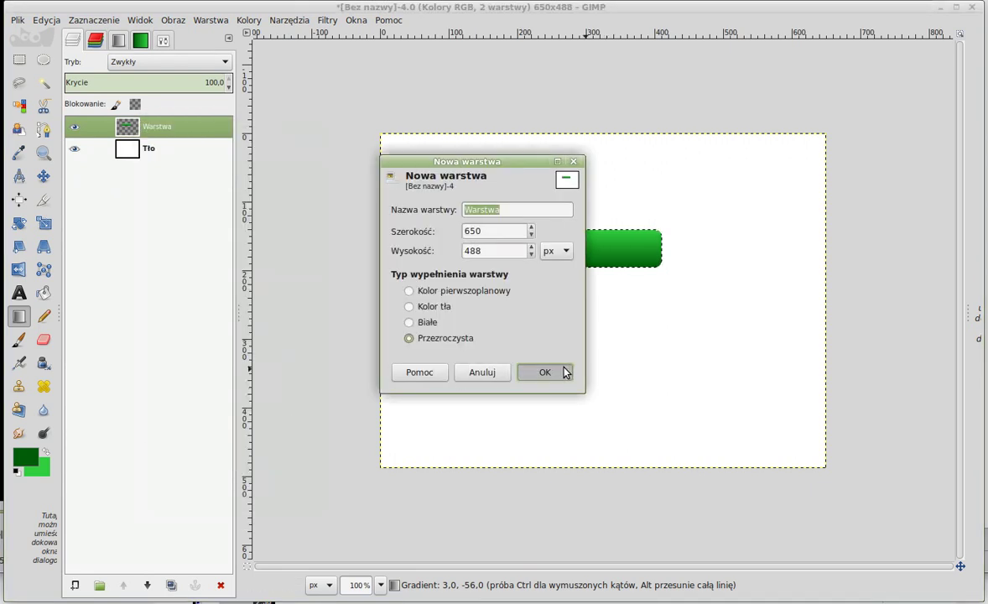
pyautogui.click(18, 471)
pyautogui.moveTo(25, 457); pyautogui.dragTo(553, 241)
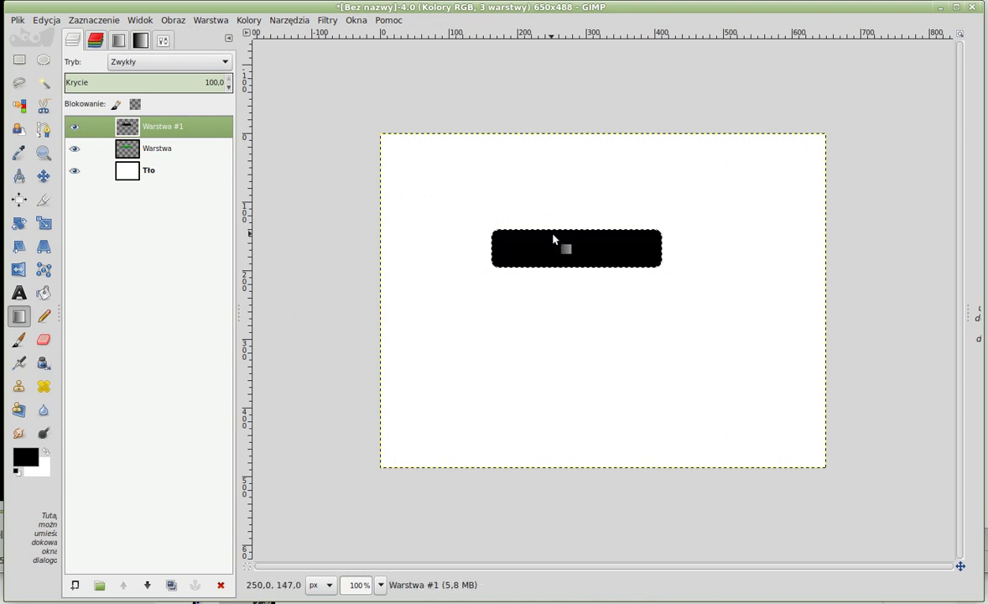
# Shrink the selection by 2 px and feather it by 46 px
pyautogui.click(84, 23)
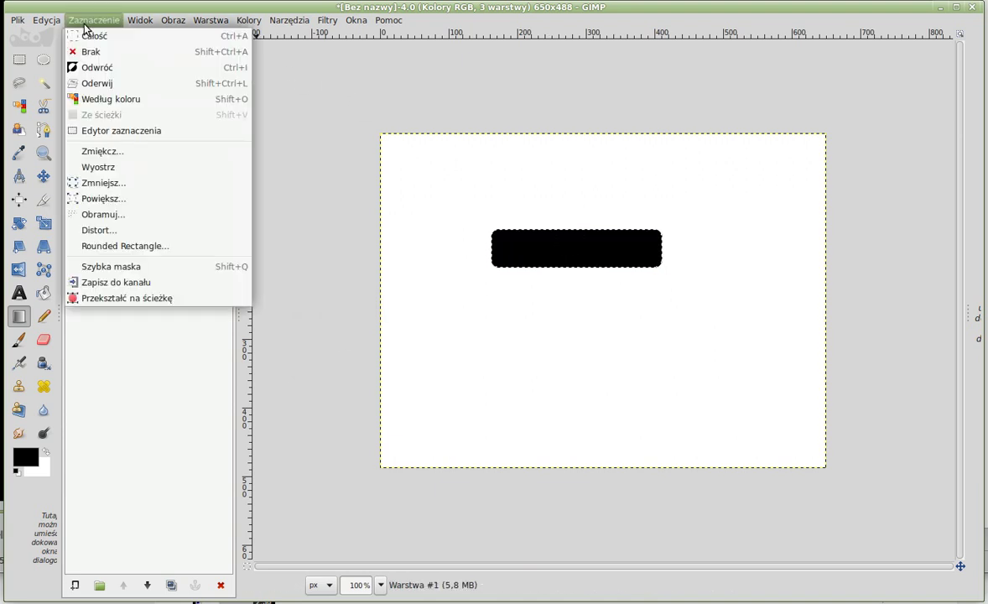
pyautogui.click(126, 153)
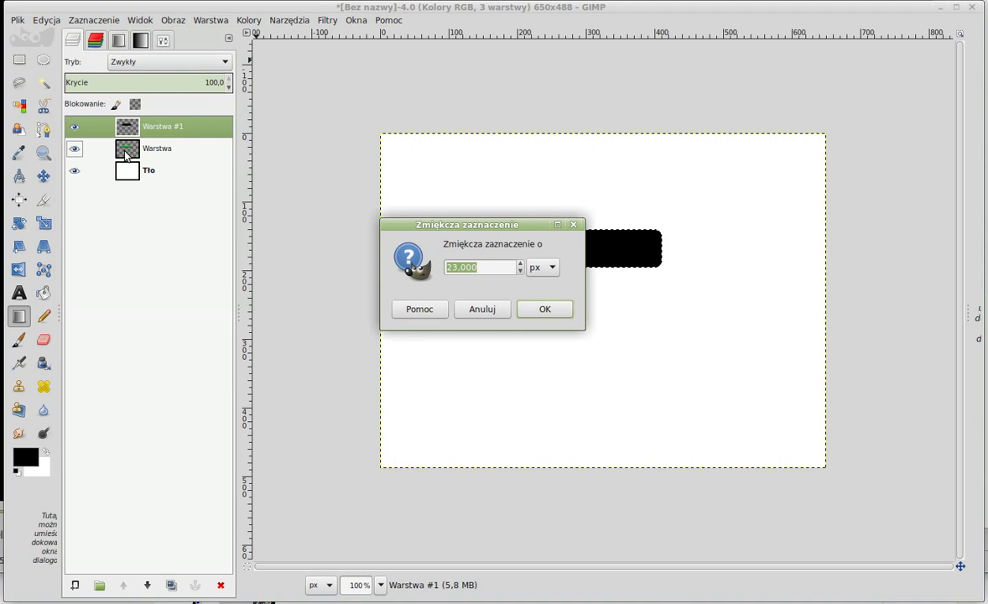
pyautogui.click(470, 307)
pyautogui.click(80, 19)
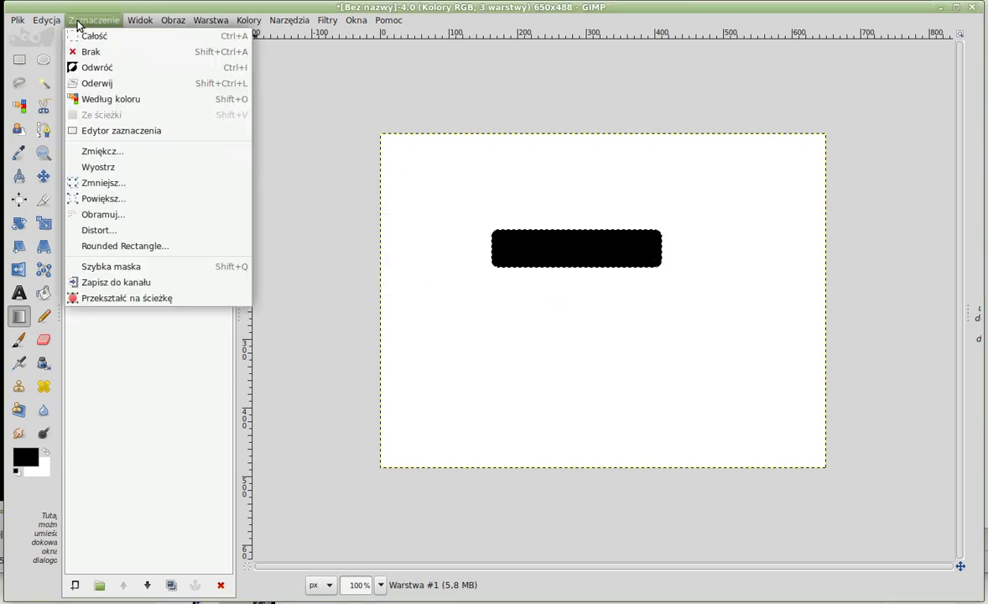
pyautogui.click(130, 186)
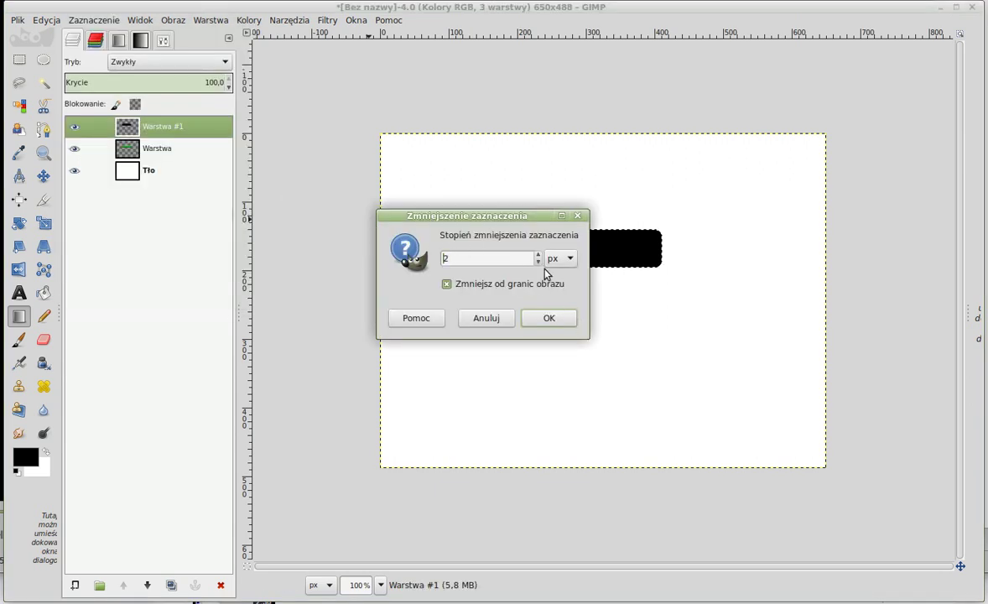
pyautogui.click(548, 317)
pyautogui.click(81, 22)
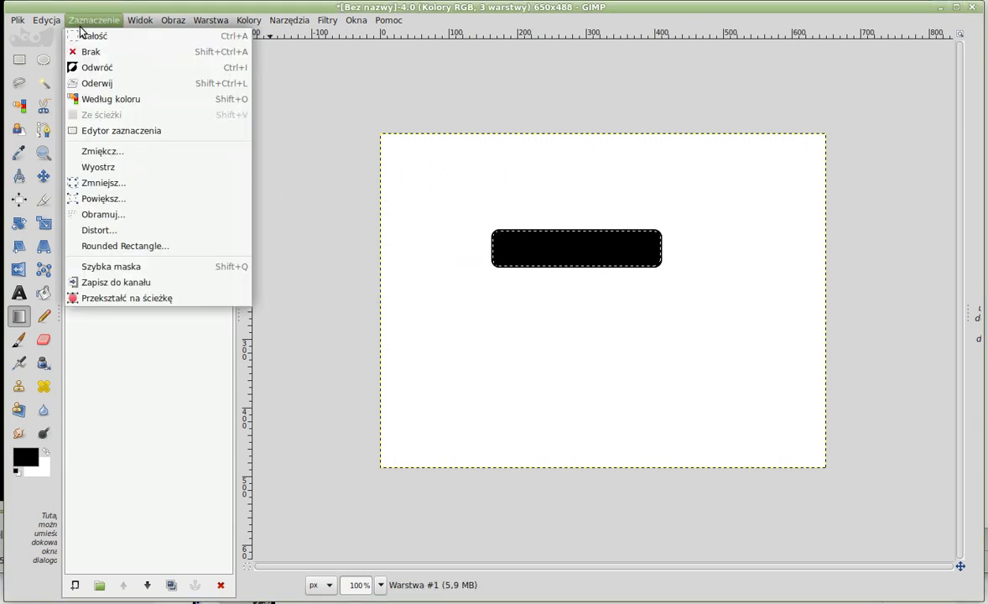
pyautogui.click(151, 152)
pyautogui.click(521, 263)
pyautogui.click(547, 310)
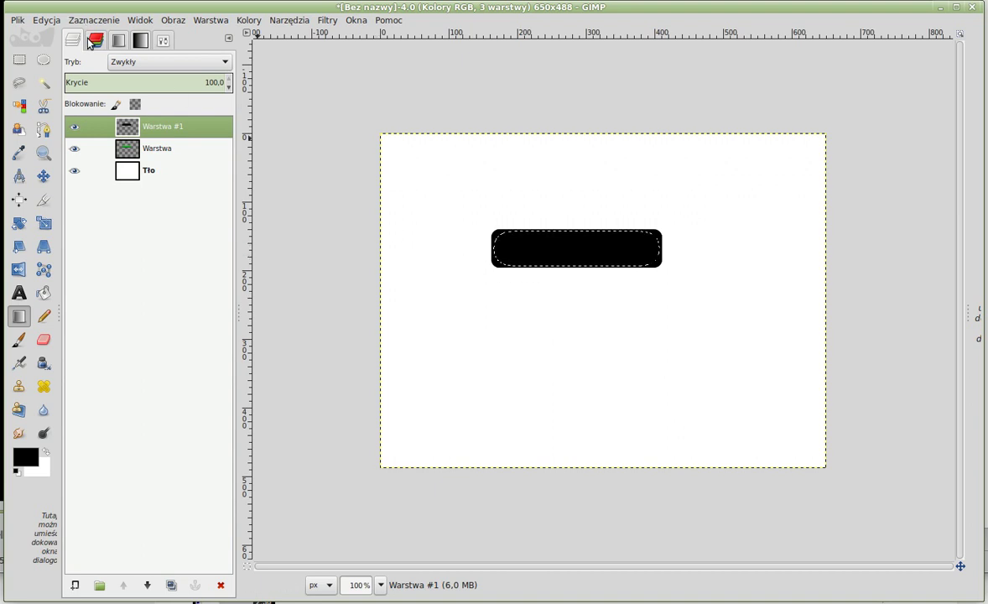
# Fill the feathered area with a green gradient and clear the selection
pyautogui.moveTo(390, 375); pyautogui.dragTo(514, 297)
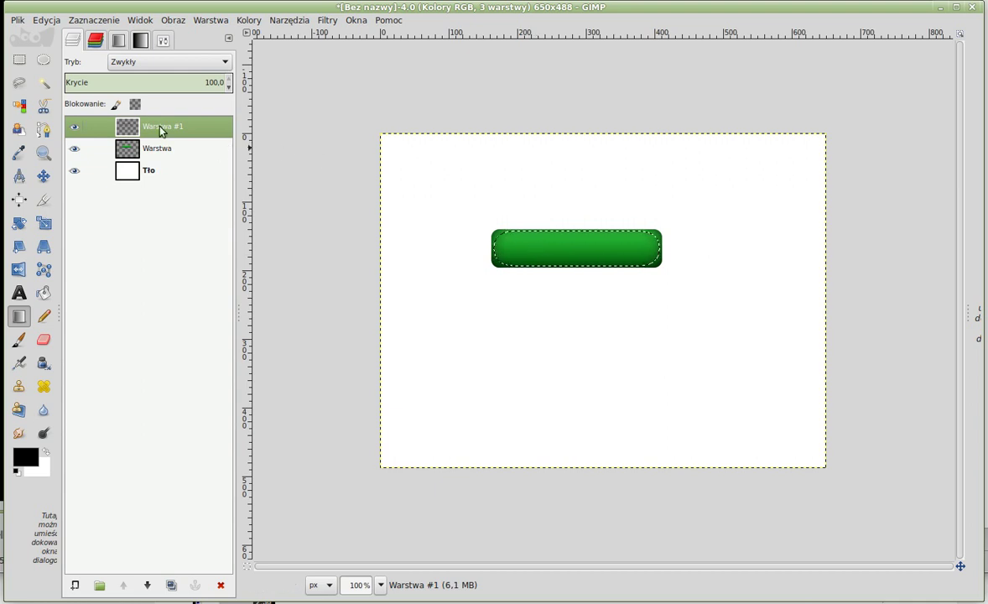
pyautogui.click(94, 20)
pyautogui.click(99, 51)
# Select the button shape via Alpha to Selection, add a new top layer, and set foreground to white
pyautogui.rightClick(158, 150)
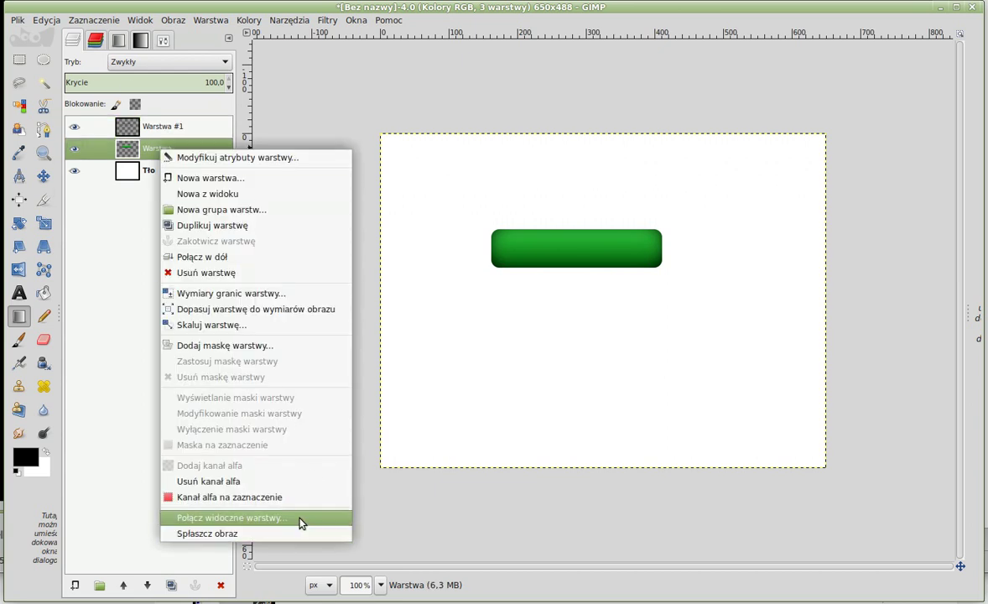
pyautogui.click(289, 497)
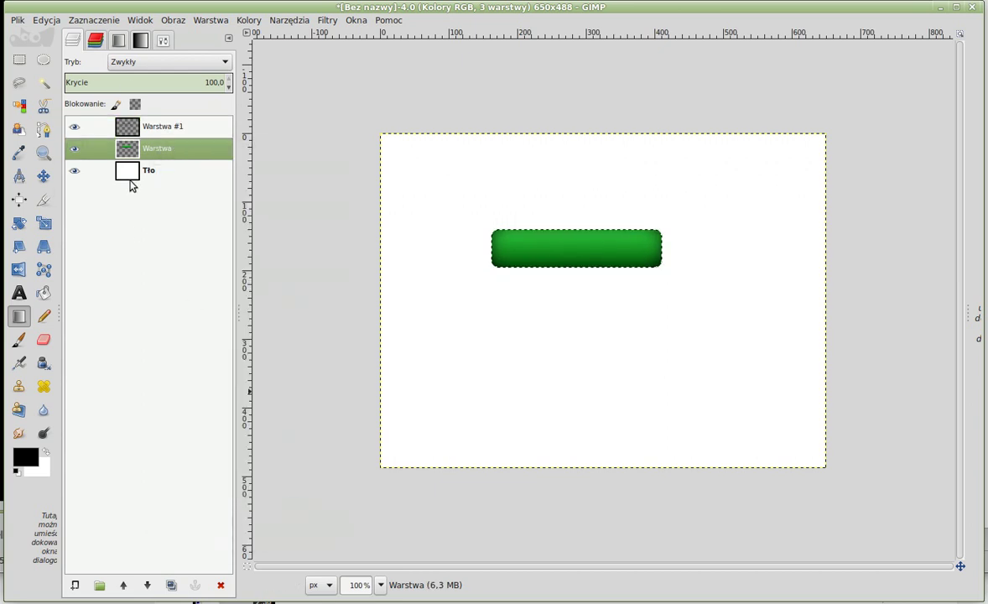
pyautogui.rightClick(155, 150)
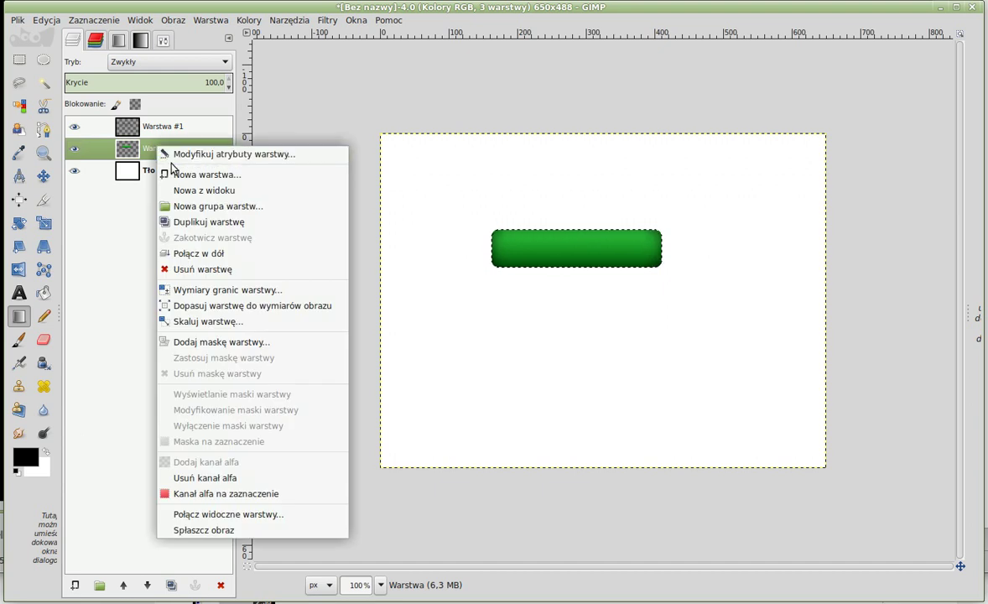
pyautogui.click(174, 171)
pyautogui.click(544, 373)
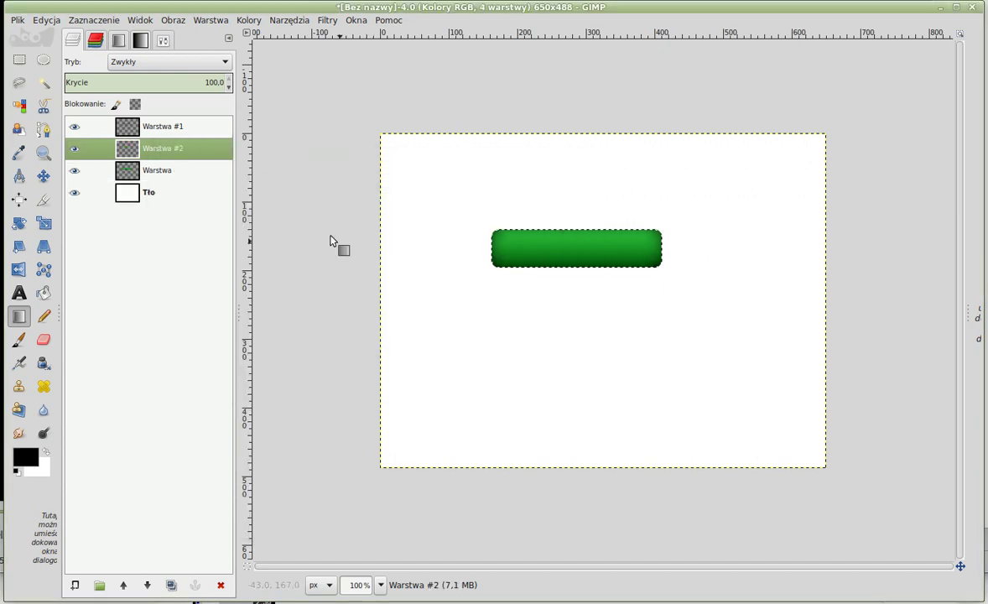
pyautogui.moveTo(176, 154); pyautogui.dragTo(167, 123)
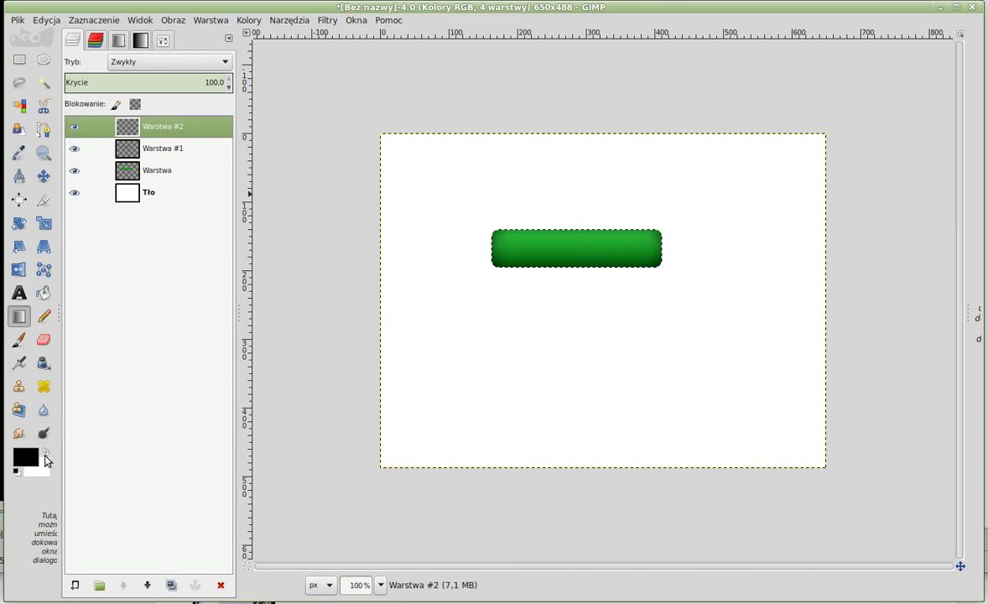
pyautogui.click(30, 457)
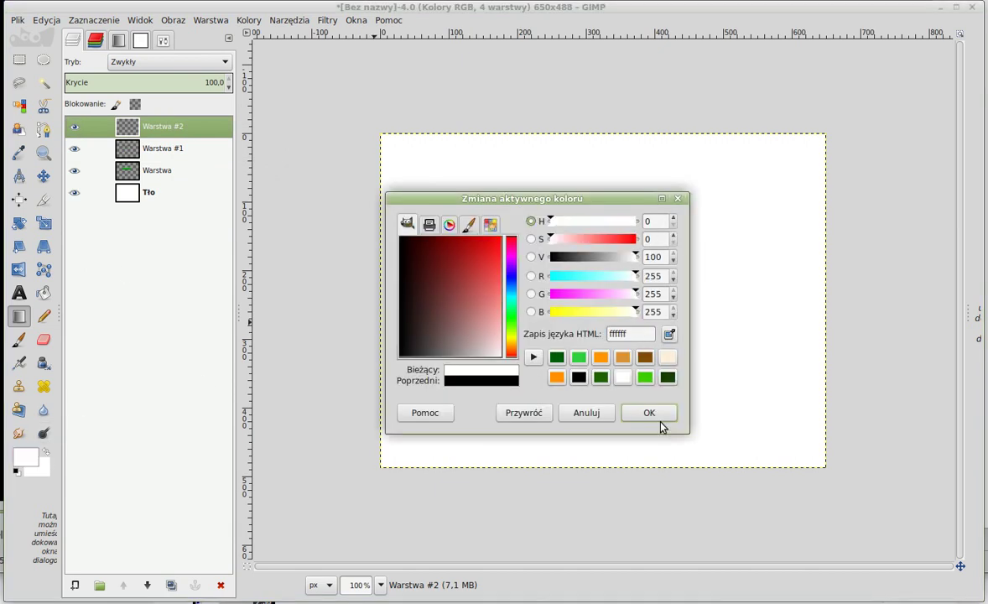
pyautogui.click(658, 419)
# Drag a white FG-to-Transparent gradient down across the button's top half
pyautogui.doubleClick(22, 317)
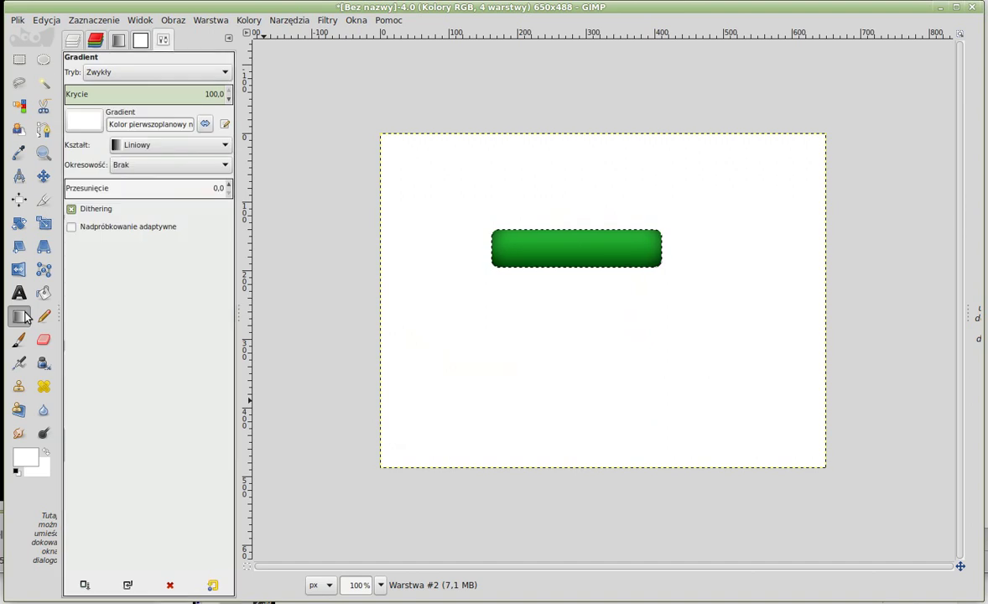
pyautogui.click(84, 122)
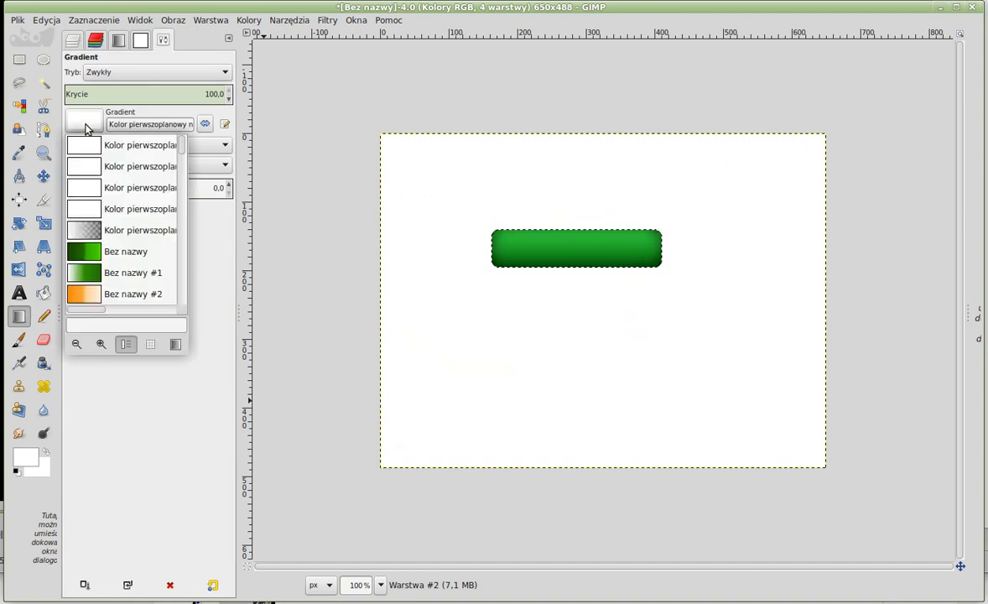
pyautogui.click(141, 232)
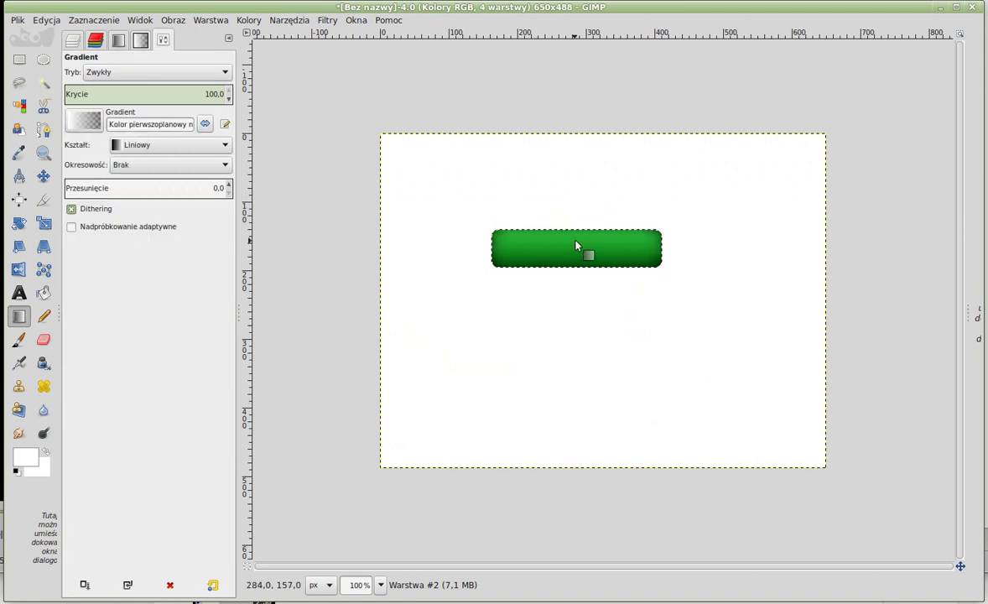
pyautogui.moveTo(572, 227); pyautogui.dragTo(575, 269)
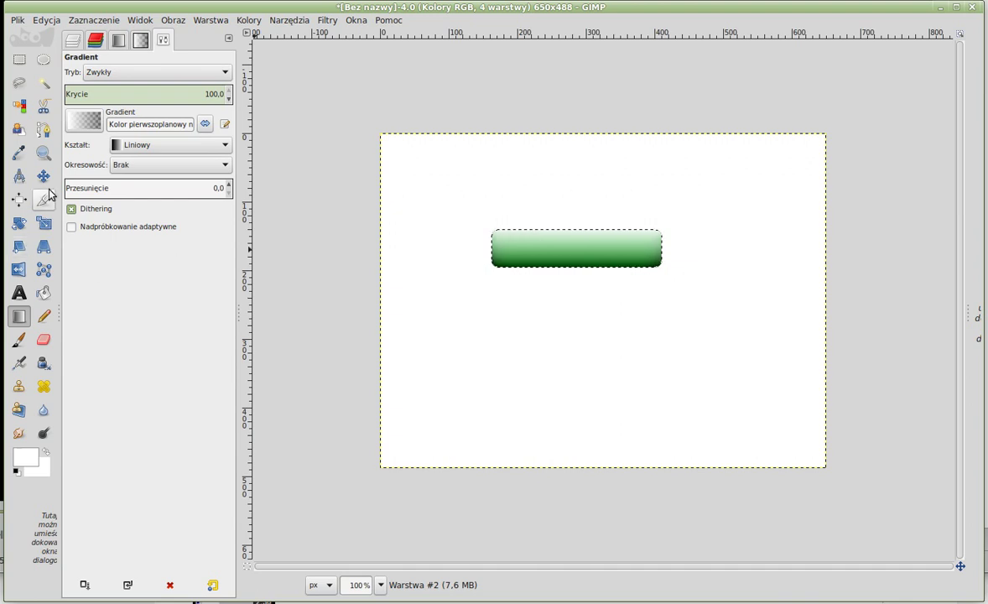
# Cancel a first Scale attempt and invert the selection
pyautogui.click(43, 224)
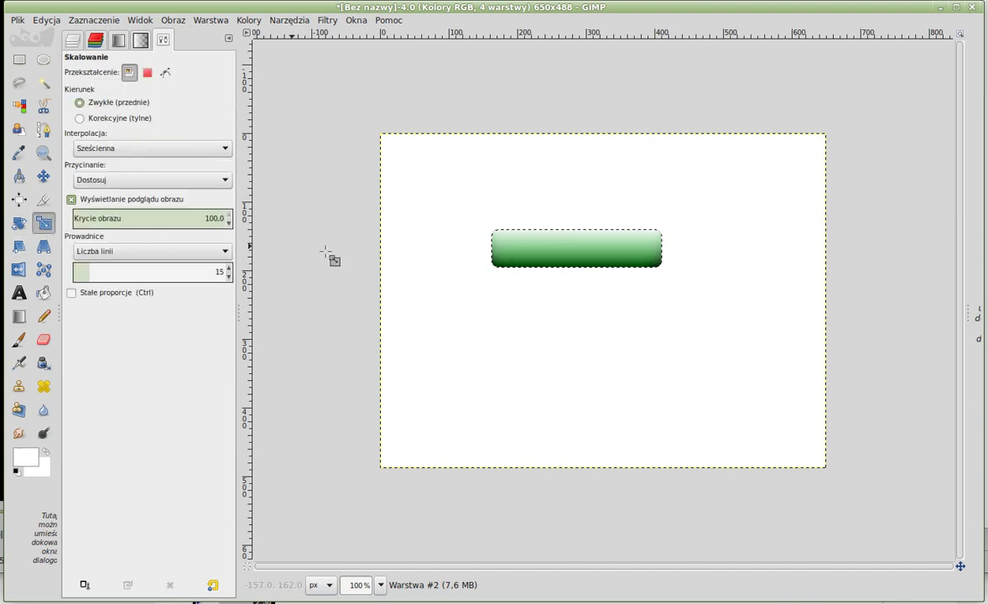
pyautogui.click(462, 258)
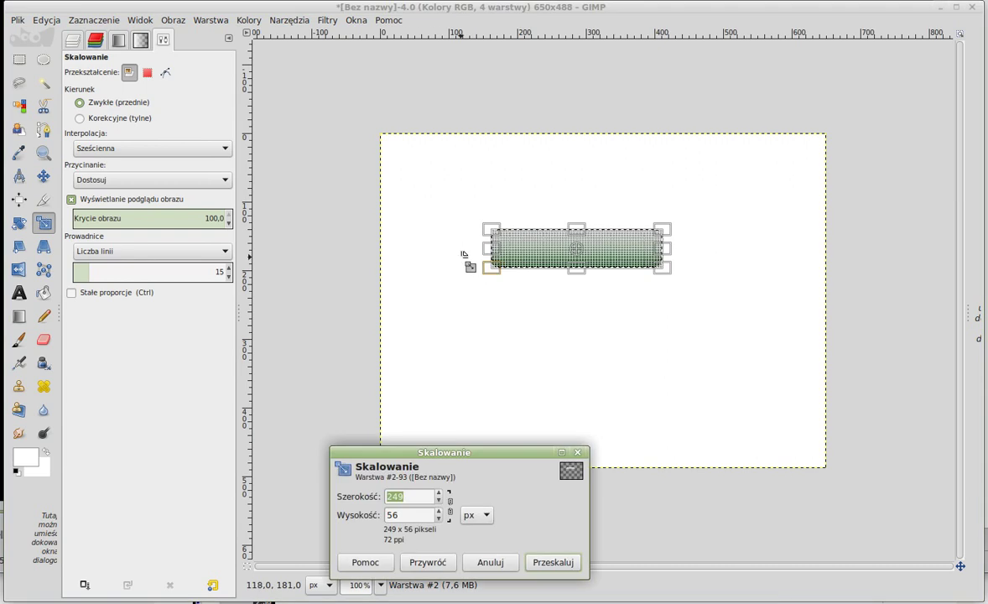
pyautogui.click(488, 562)
pyautogui.click(83, 21)
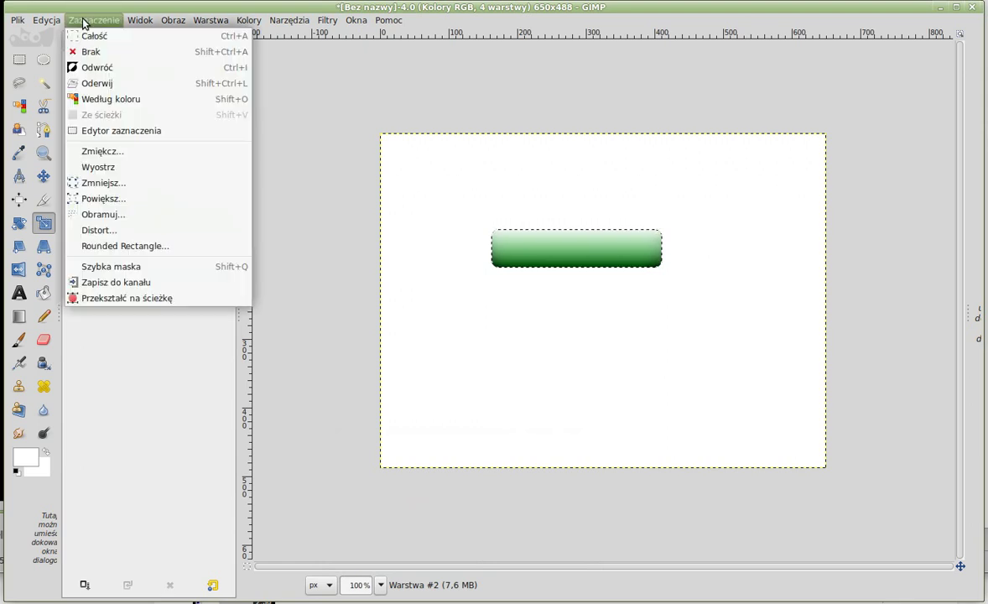
pyautogui.click(105, 67)
# Scale the highlight layer down to 632×349 pixels over the button's upper part
pyautogui.click(415, 233)
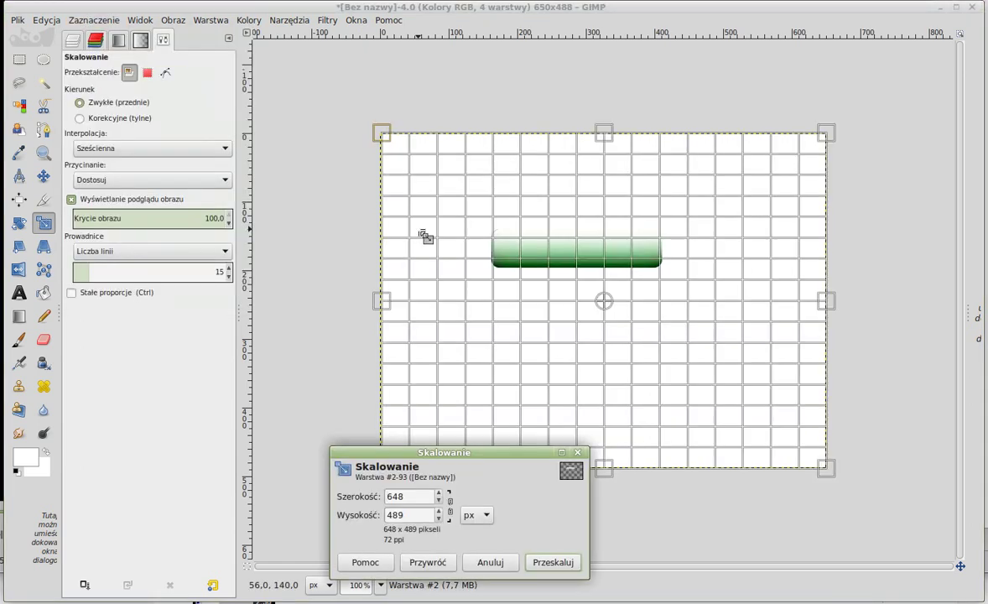
pyautogui.moveTo(383, 300)
pyautogui.mouseDown()
pyautogui.moveTo(395, 301)
pyautogui.moveTo(373, 300)
pyautogui.mouseUp()
pyautogui.moveTo(594, 463); pyautogui.dragTo(584, 380)
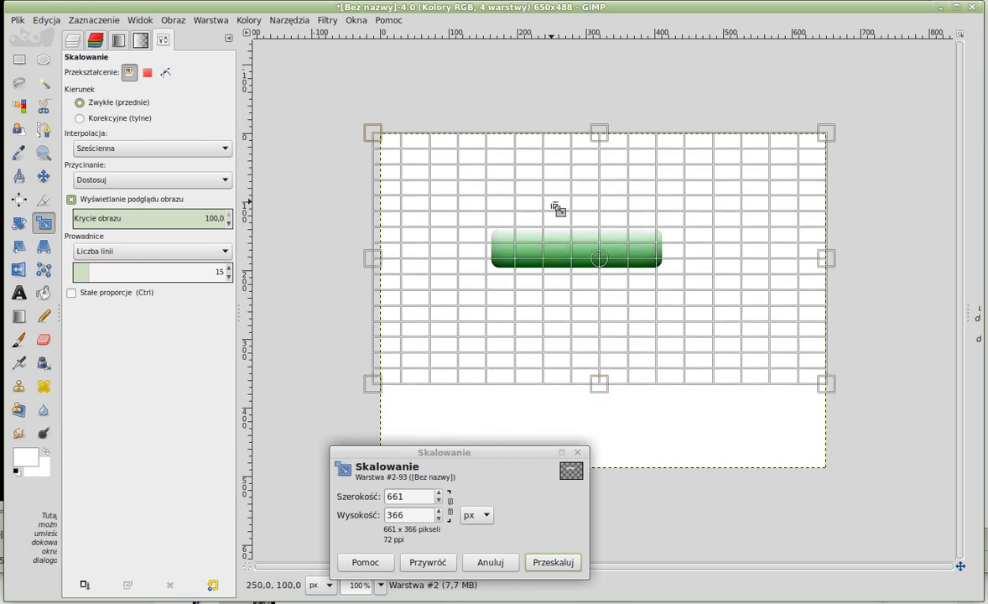
pyautogui.moveTo(602, 260); pyautogui.dragTo(603, 278)
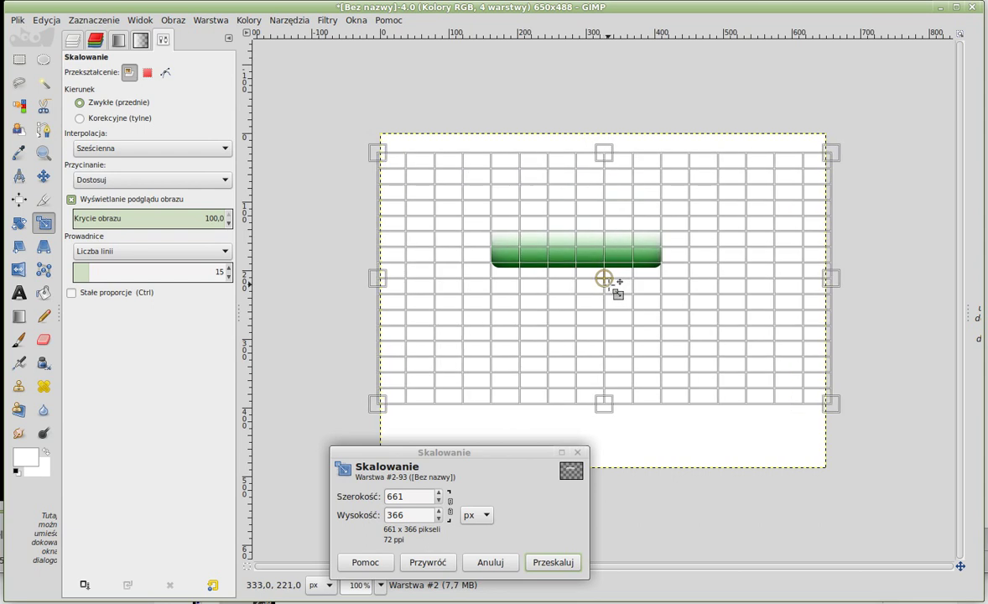
pyautogui.moveTo(839, 280); pyautogui.dragTo(829, 280)
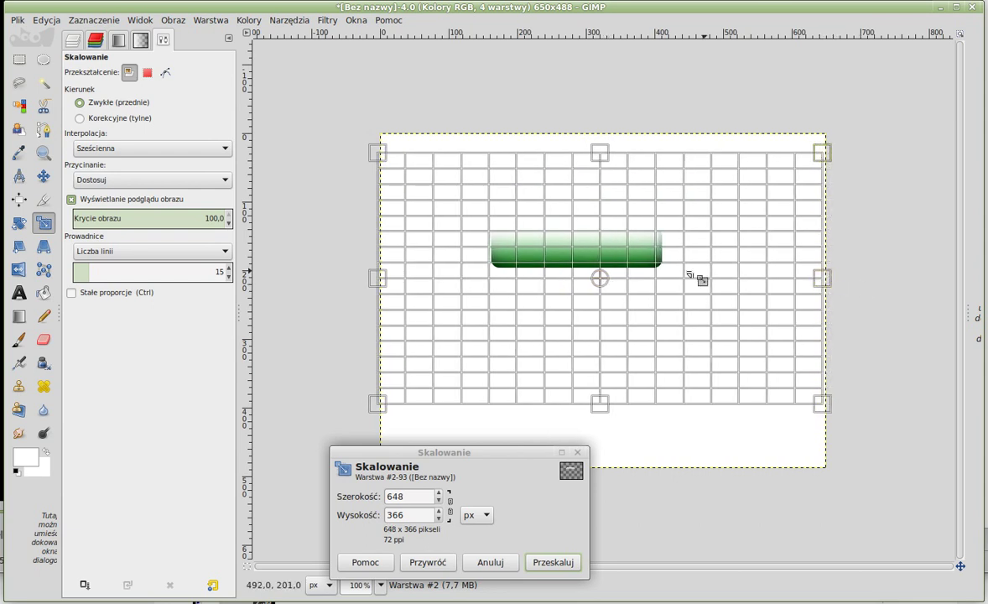
pyautogui.moveTo(379, 277); pyautogui.dragTo(391, 277)
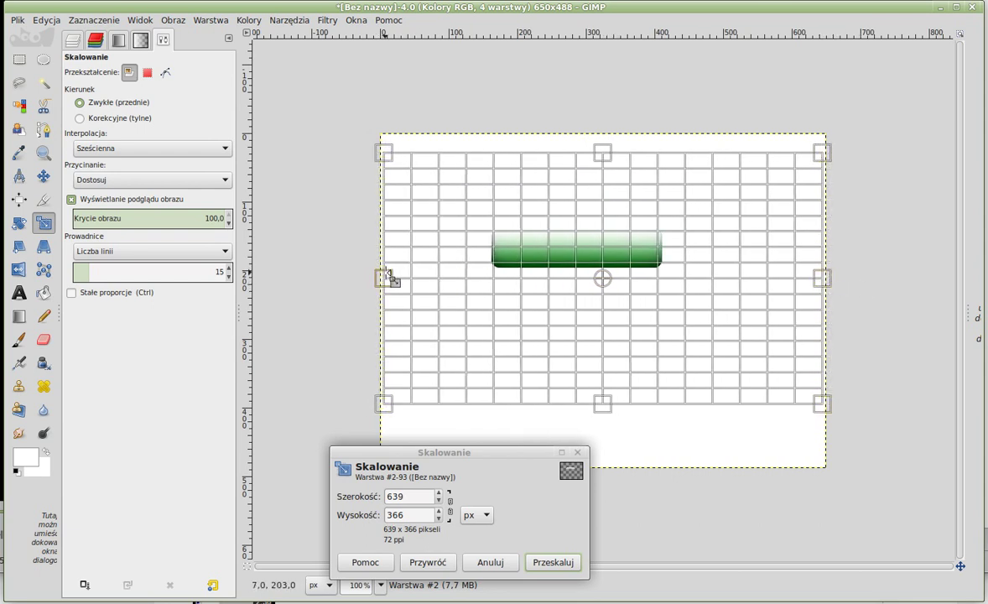
pyautogui.moveTo(608, 149); pyautogui.dragTo(604, 171)
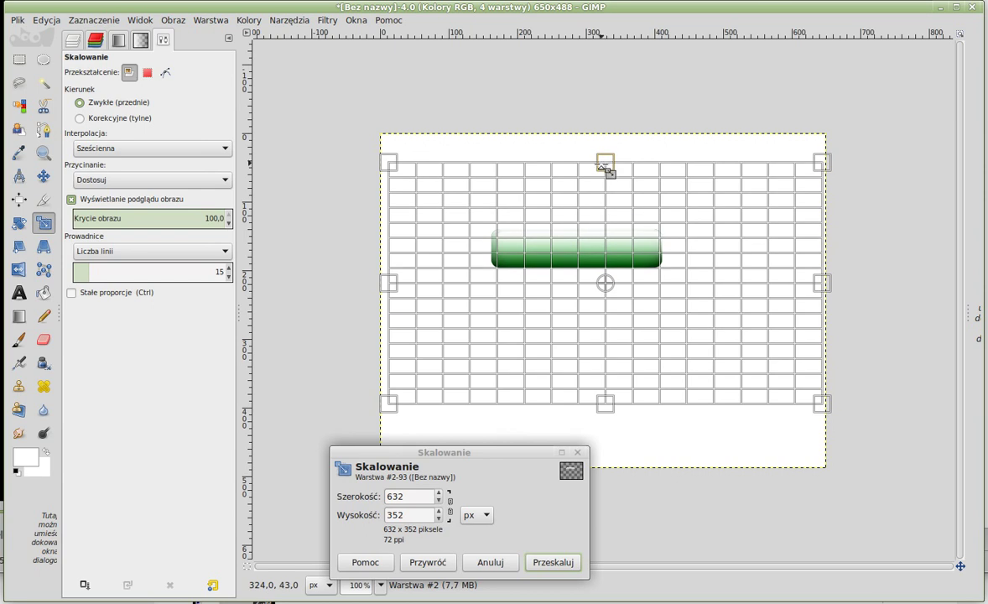
pyautogui.moveTo(605, 283); pyautogui.dragTo(602, 286)
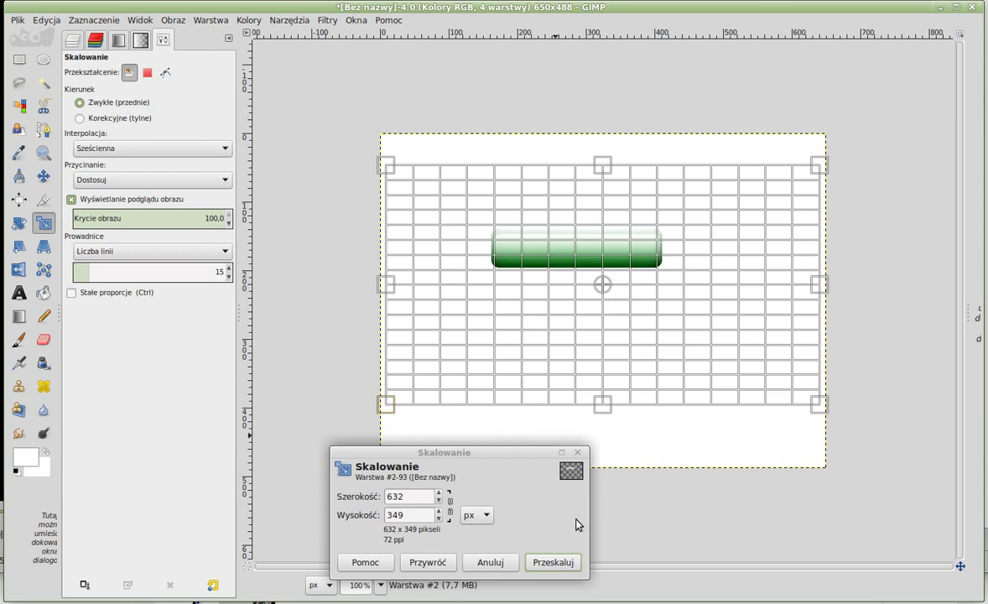
pyautogui.click(553, 561)
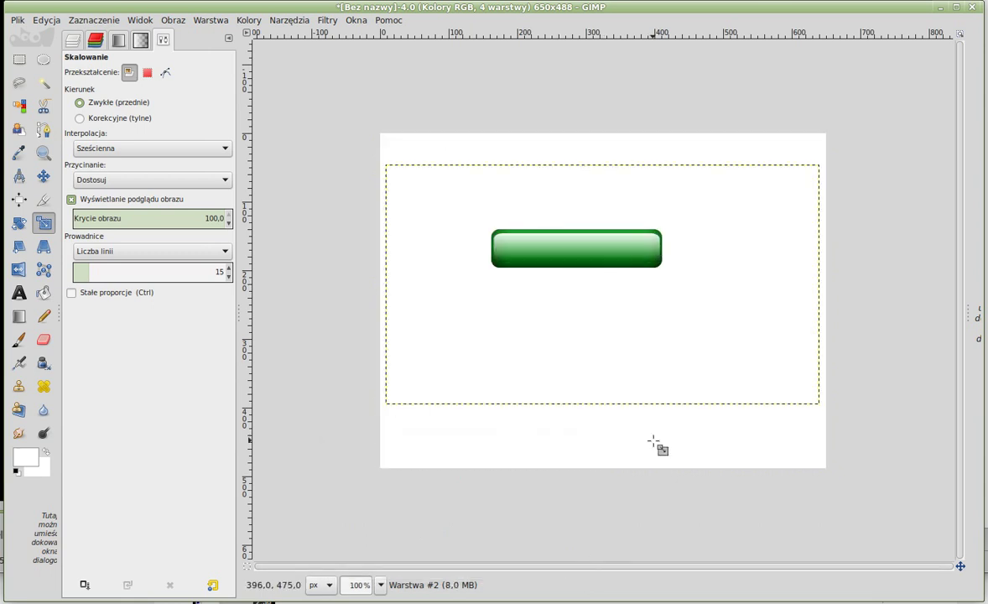
# Soften the white highlight layer with a 10-pixel Gaussian blur
pyautogui.click(328, 20)
pyautogui.moveTo(349, 104)
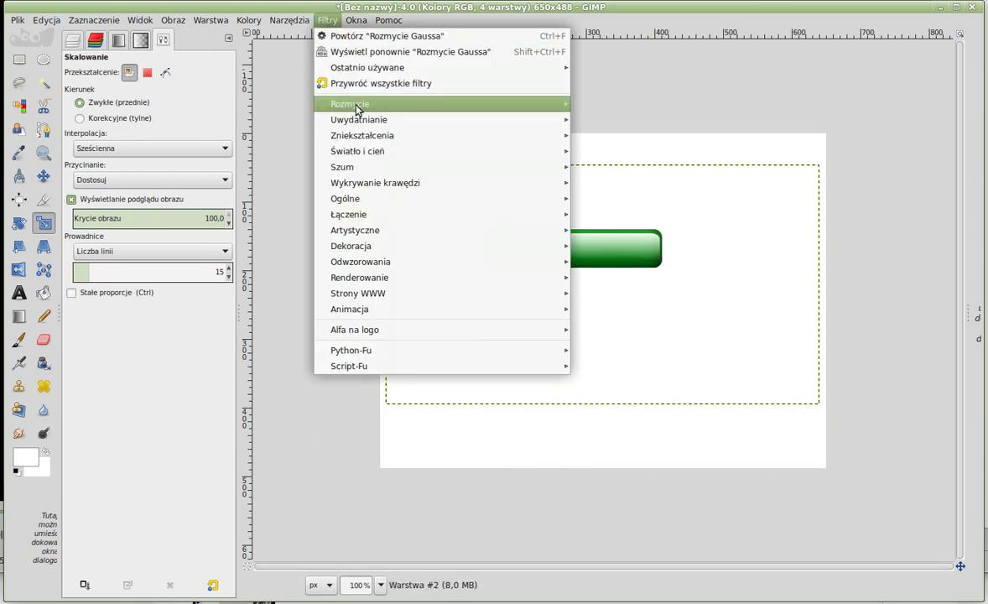
pyautogui.click(635, 120)
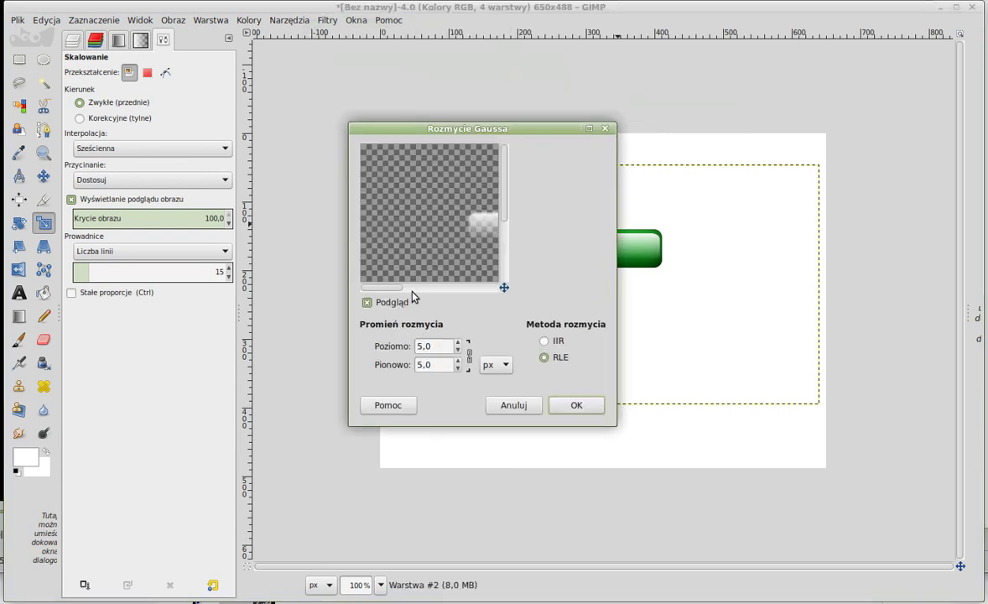
pyautogui.click(406, 288)
pyautogui.write('10')
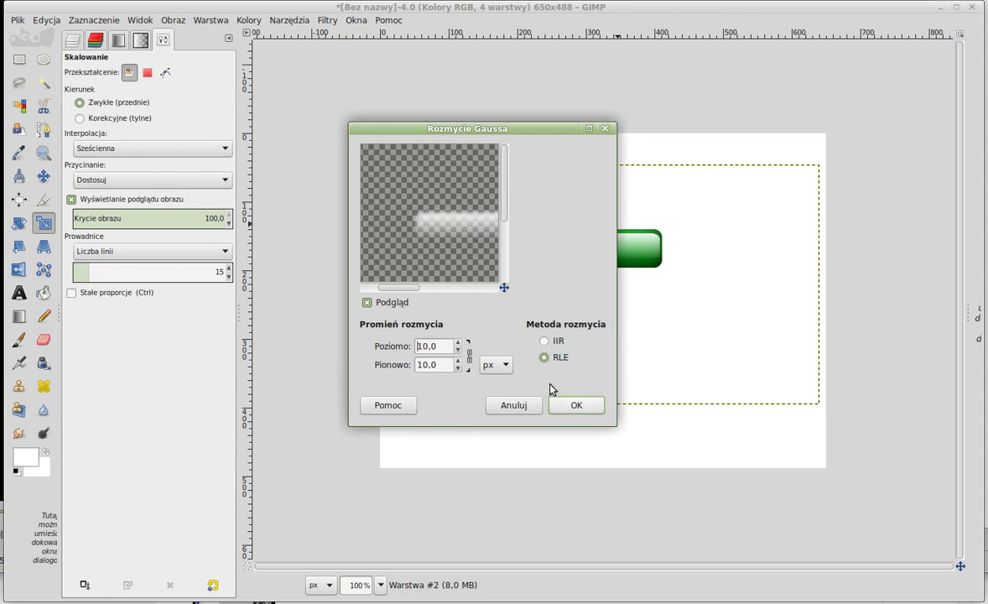
pyautogui.click(572, 408)
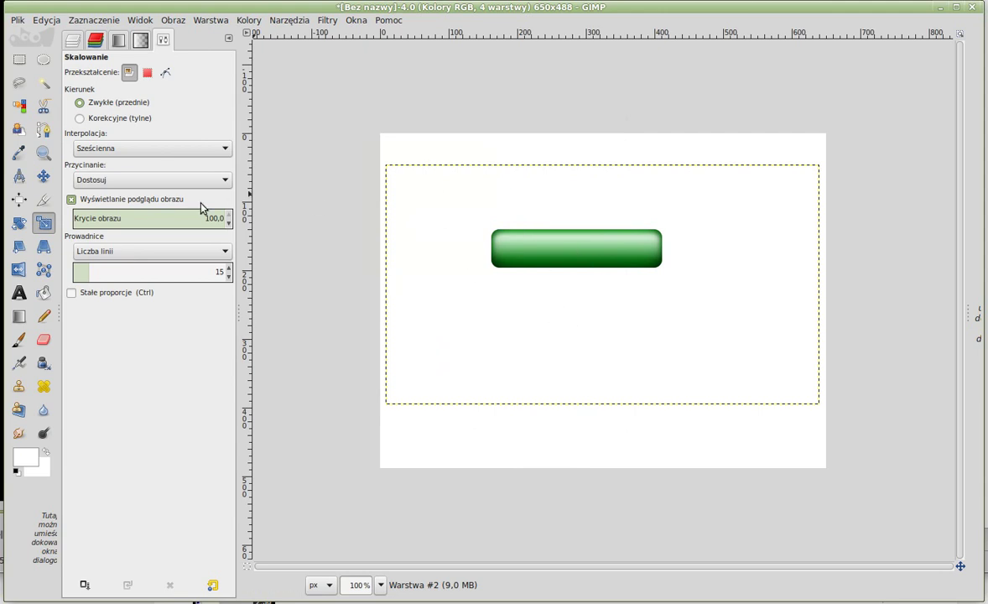
pyautogui.click(73, 40)
# Give the Warstwa button layer a black drop shadow: 4 px offsets, blur 26, opacity 53
pyautogui.click(163, 174)
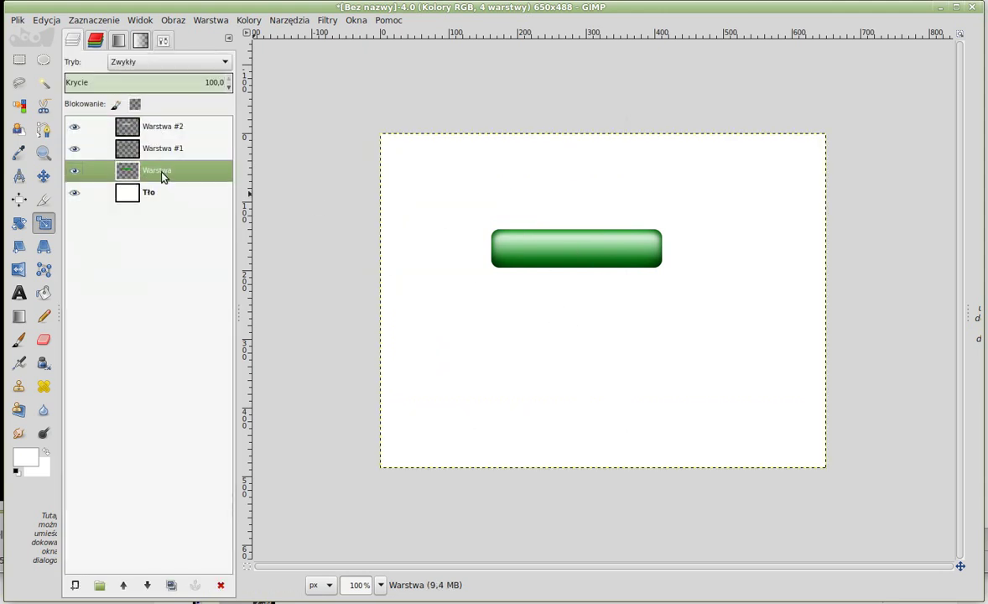
pyautogui.click(326, 20)
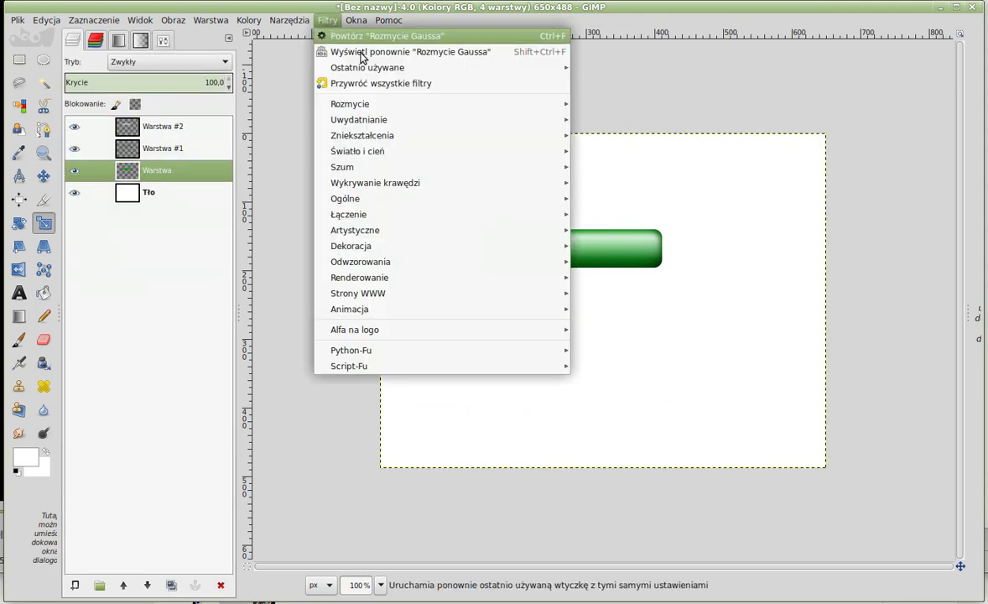
pyautogui.moveTo(357, 151)
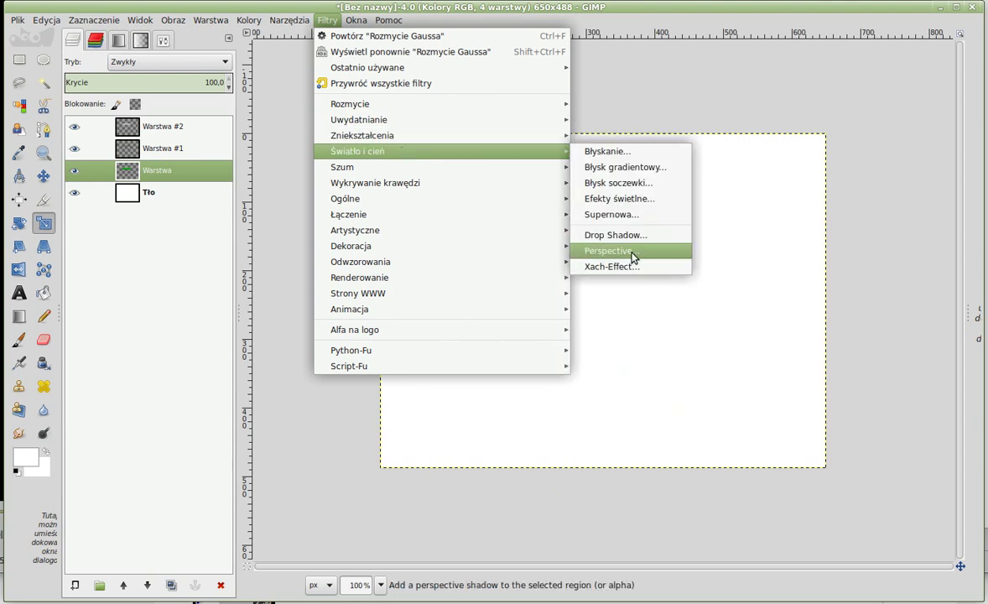
pyautogui.click(633, 236)
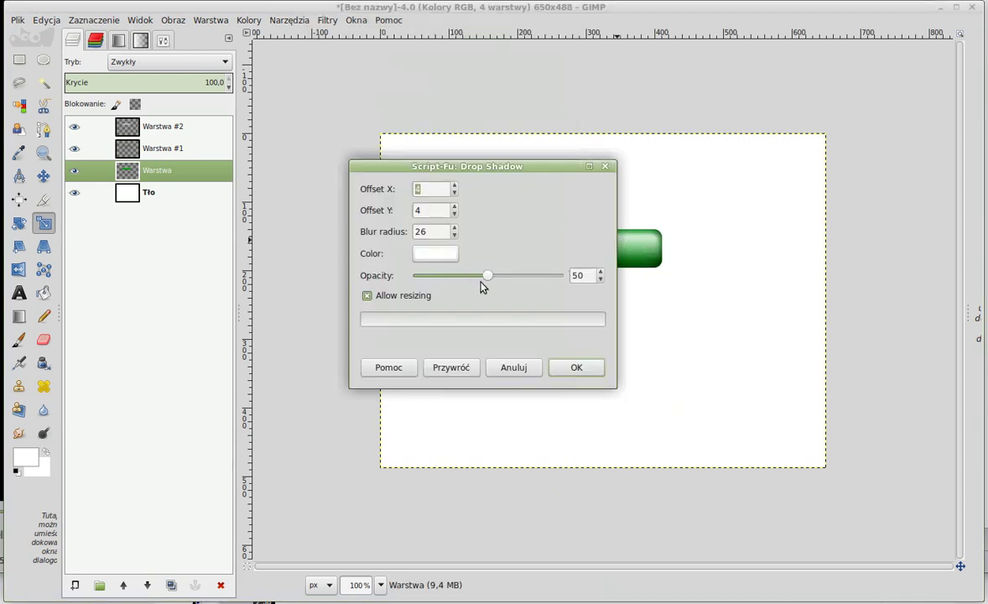
pyautogui.click(450, 256)
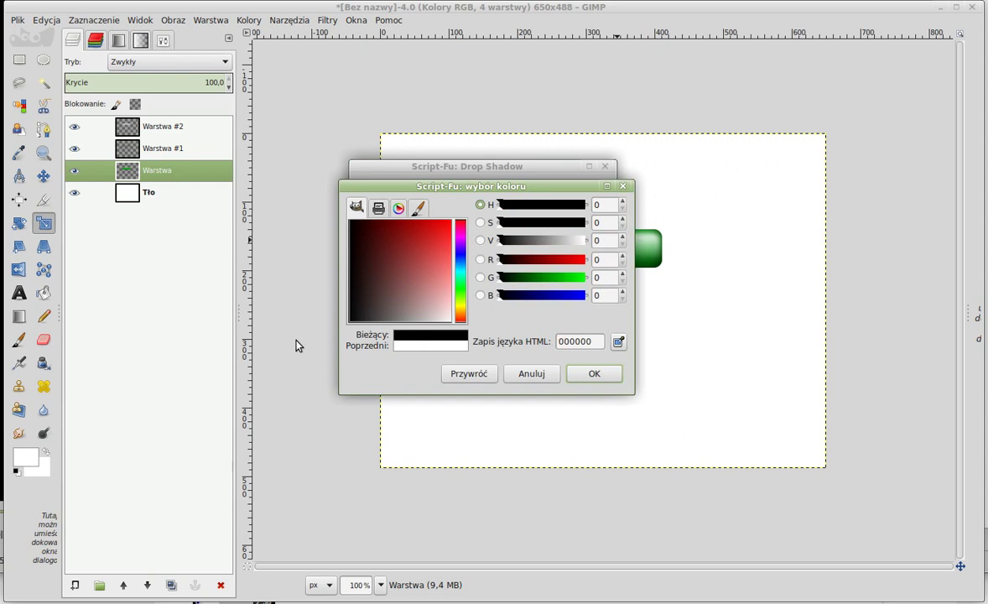
pyautogui.click(583, 374)
pyautogui.click(597, 273)
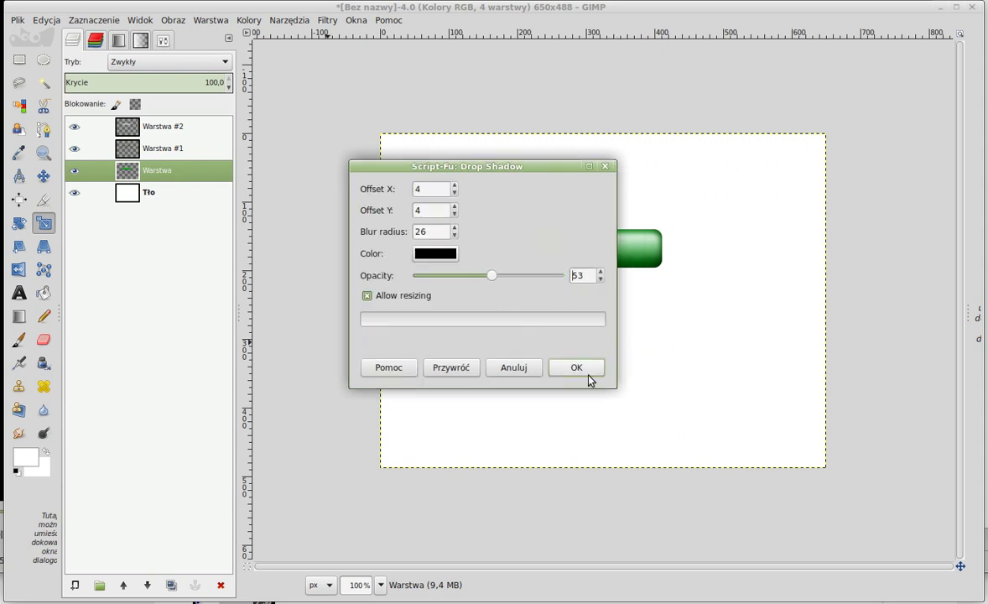
pyautogui.click(587, 373)
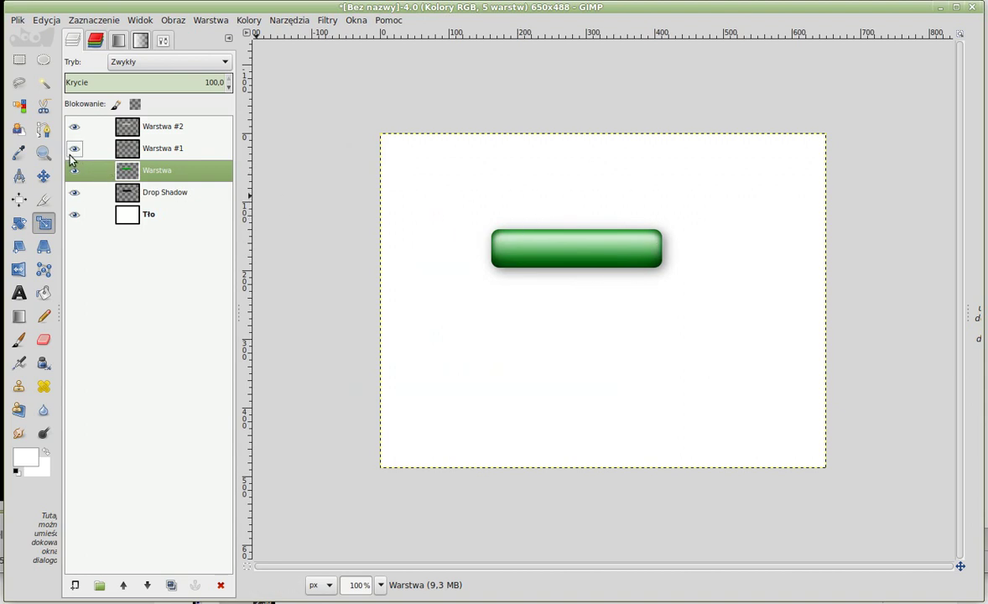
# Place text 'Ble' on the button and set its size to 35 px
pyautogui.click(18, 293)
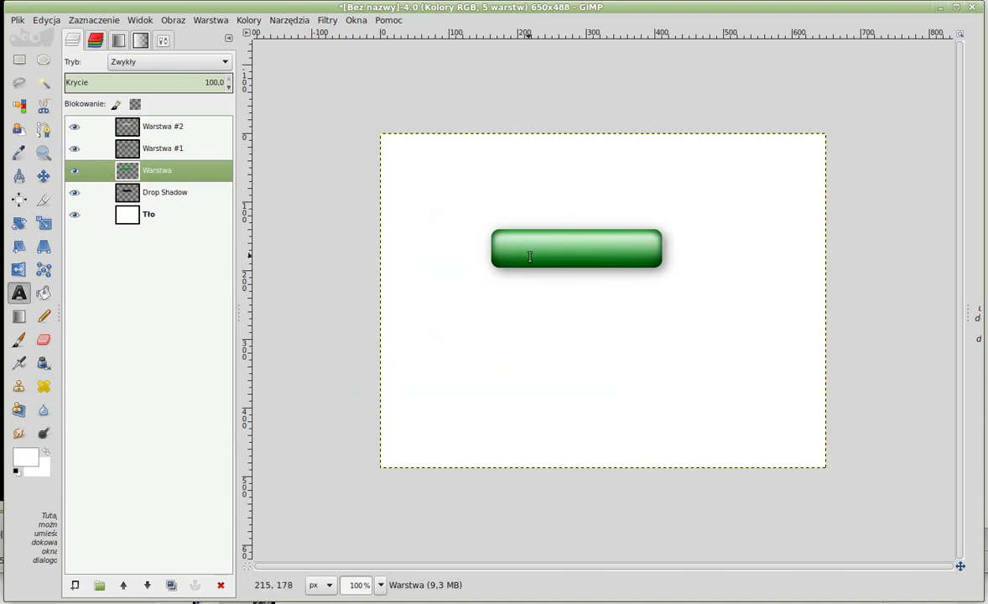
pyautogui.click(507, 240)
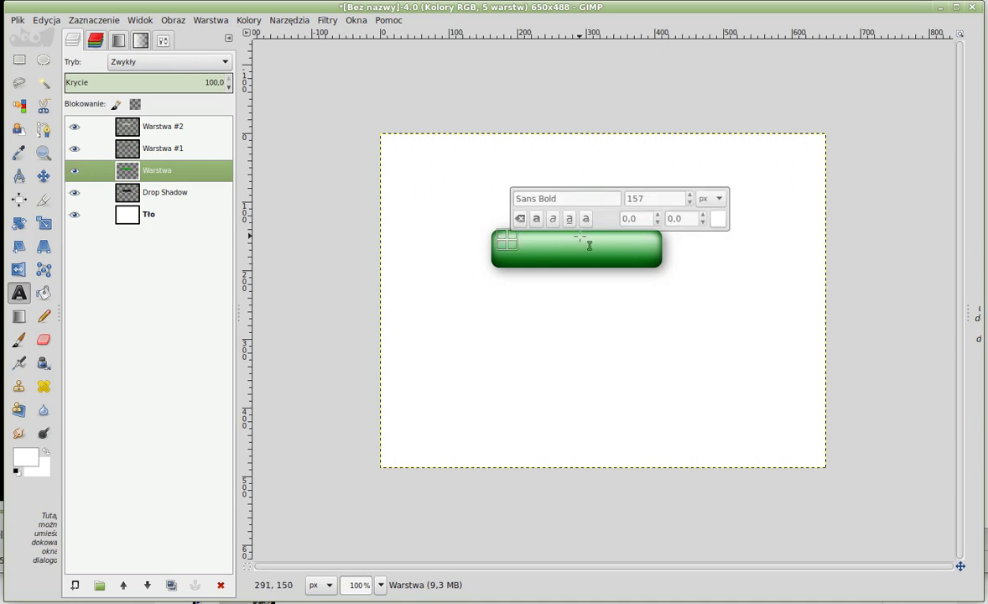
pyautogui.write('Ble')
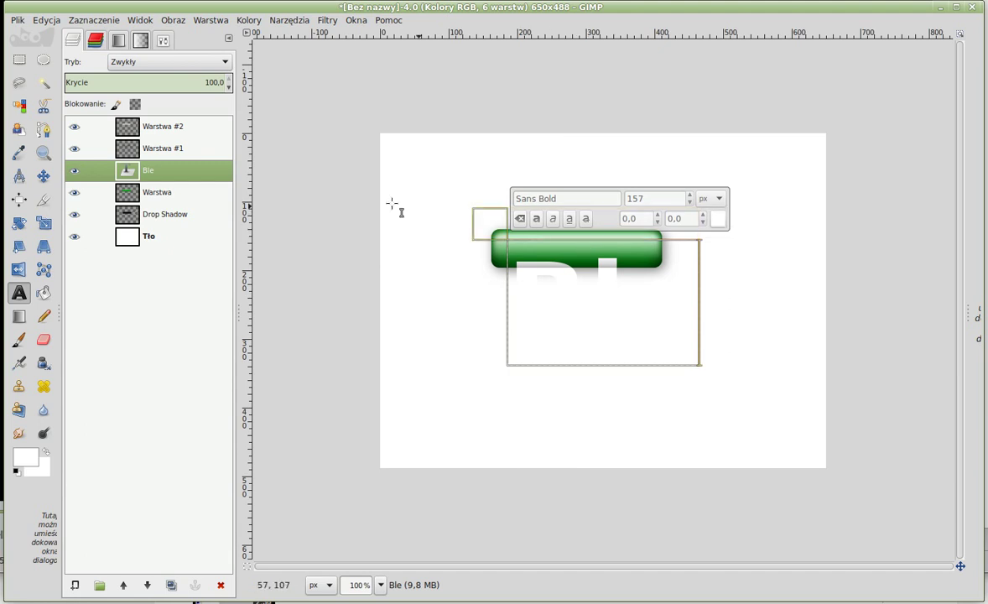
pyautogui.doubleClick(21, 290)
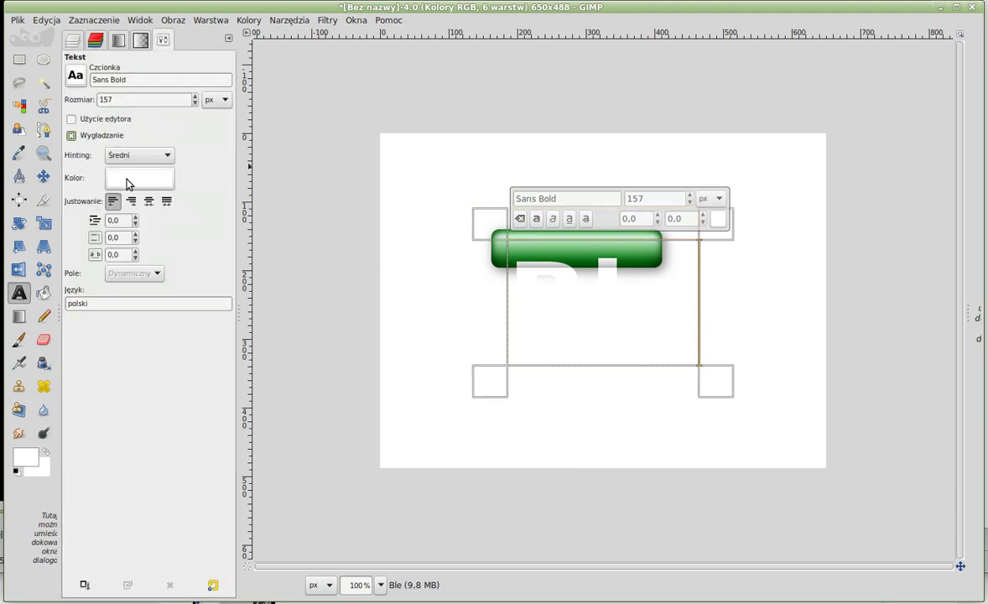
pyautogui.click(195, 104)
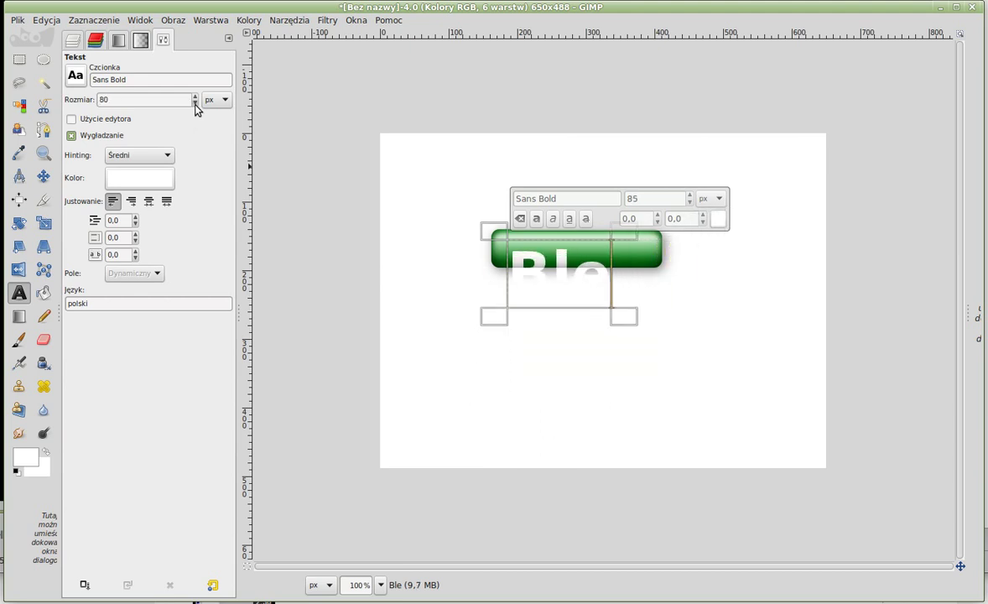
# Colour the text with dark green sampled from the button and complete it as 'Ble ble ble'
pyautogui.moveTo(352, 310); pyautogui.dragTo(311, 404)
pyautogui.moveTo(545, 161); pyautogui.dragTo(334, 134)
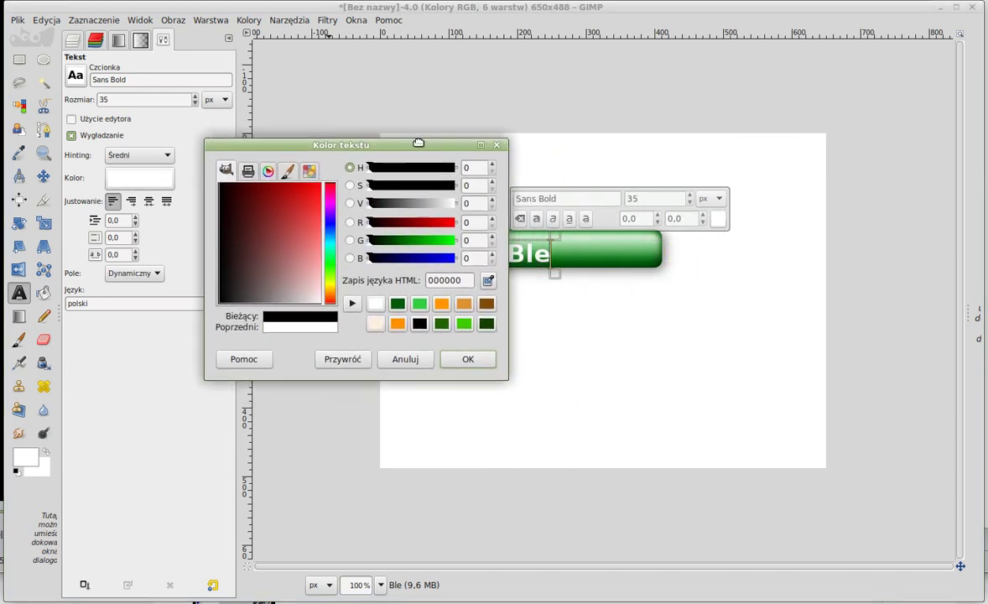
pyautogui.click(404, 274)
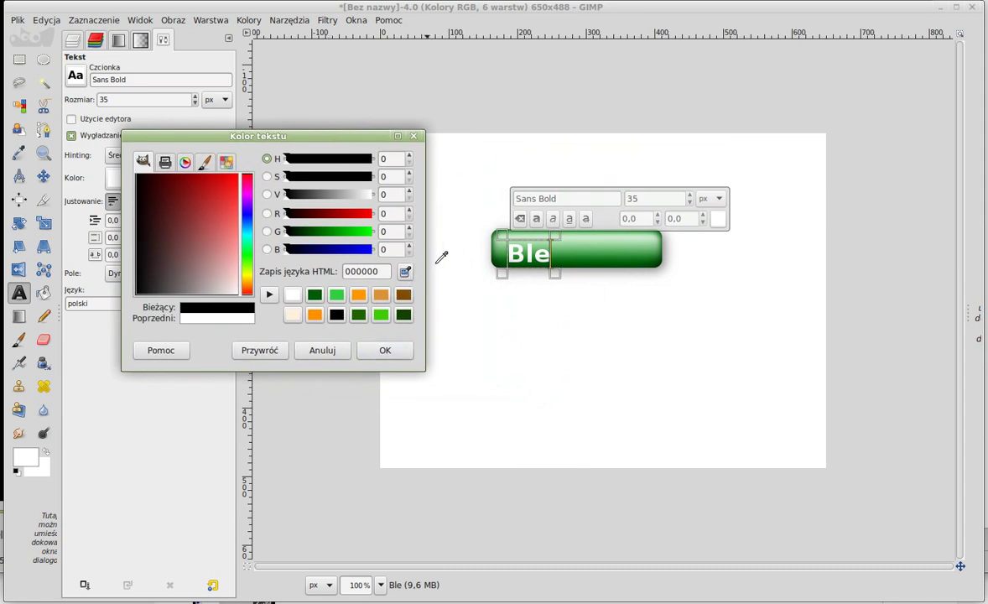
pyautogui.click(497, 255)
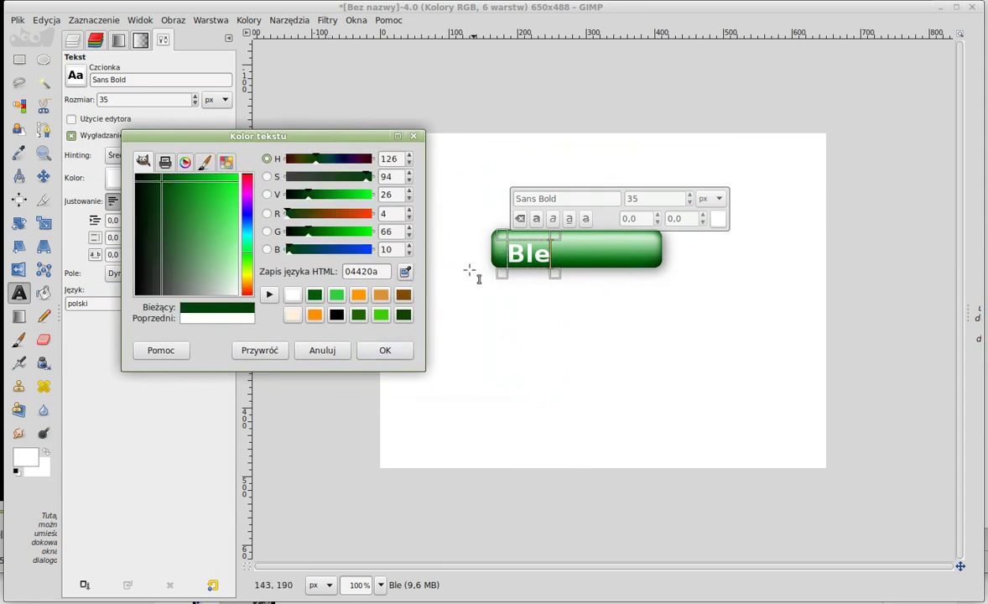
pyautogui.click(408, 348)
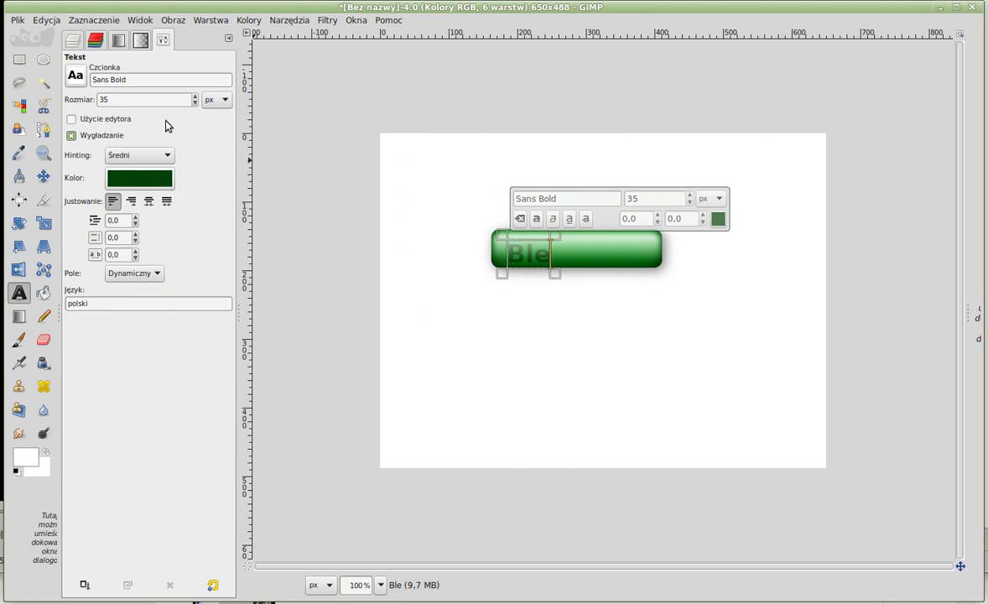
pyautogui.click(549, 250)
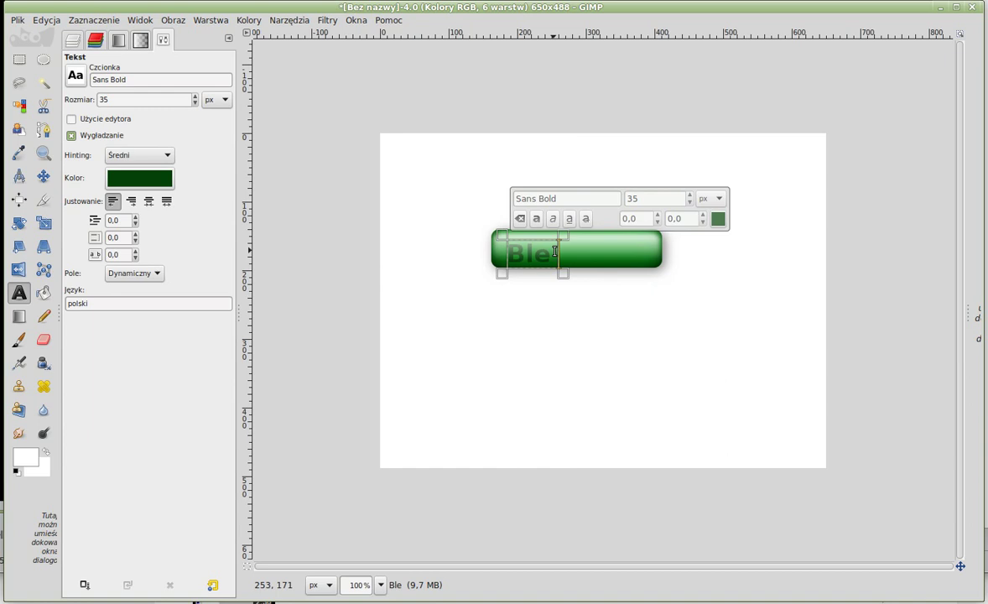
pyautogui.write('ble ble')
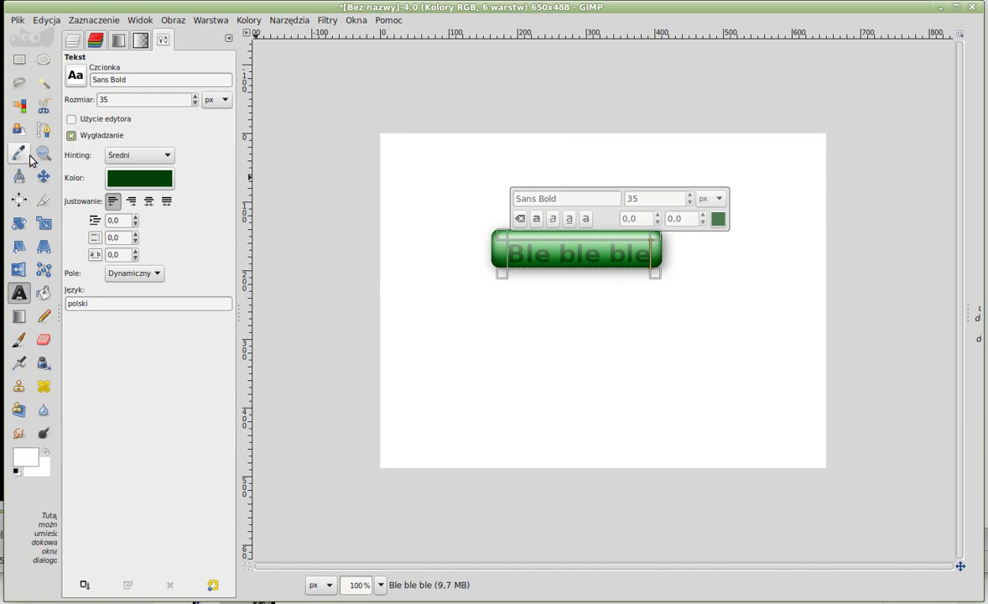
pyautogui.click(44, 176)
# Nudge the 'Ble ble ble' text up to centre it, then select the Tło layer
pyautogui.moveTo(563, 257); pyautogui.dragTo(561, 243)
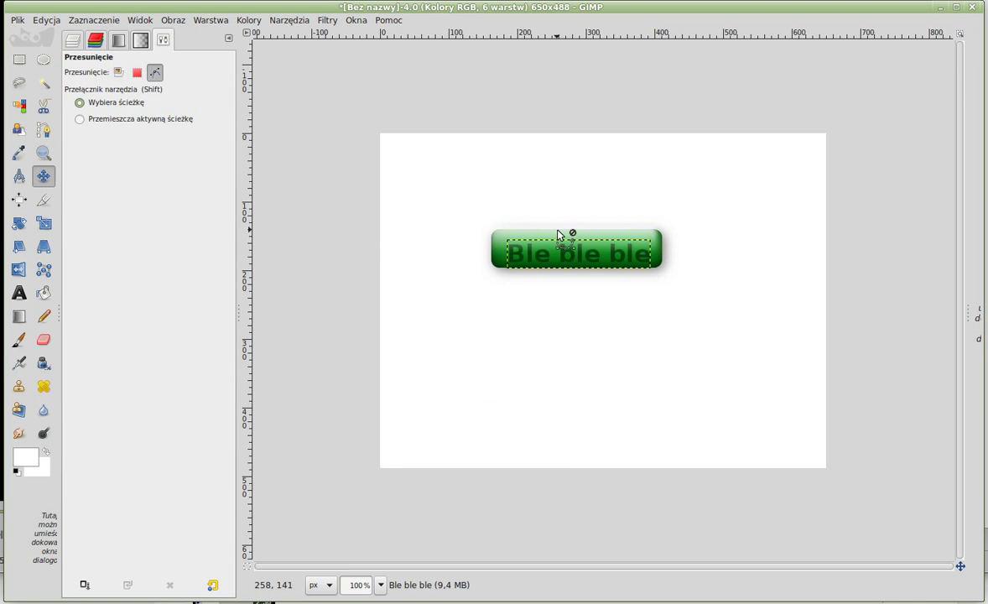
pyautogui.click(73, 41)
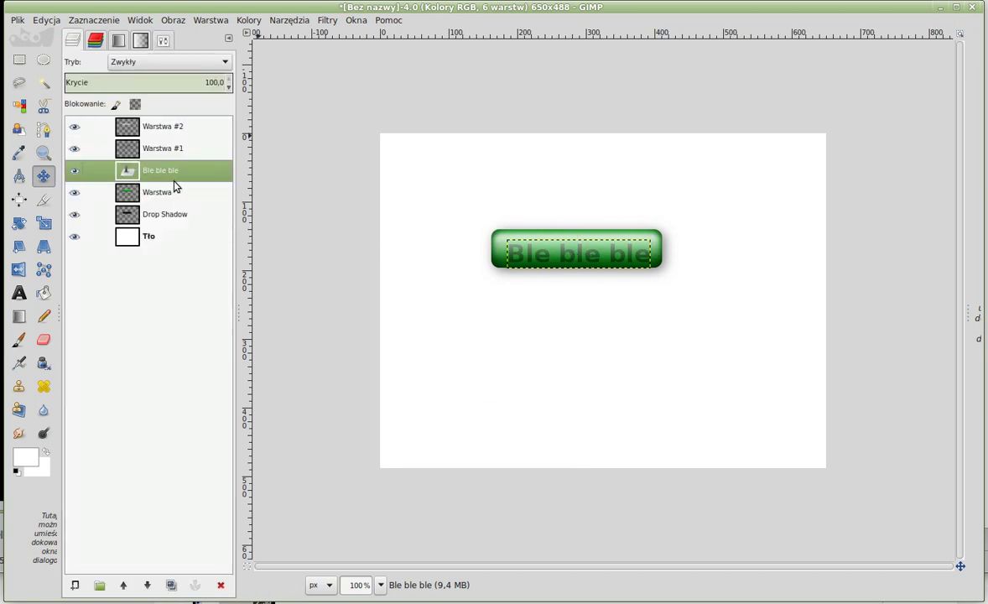
pyautogui.moveTo(548, 258); pyautogui.dragTo(545, 254)
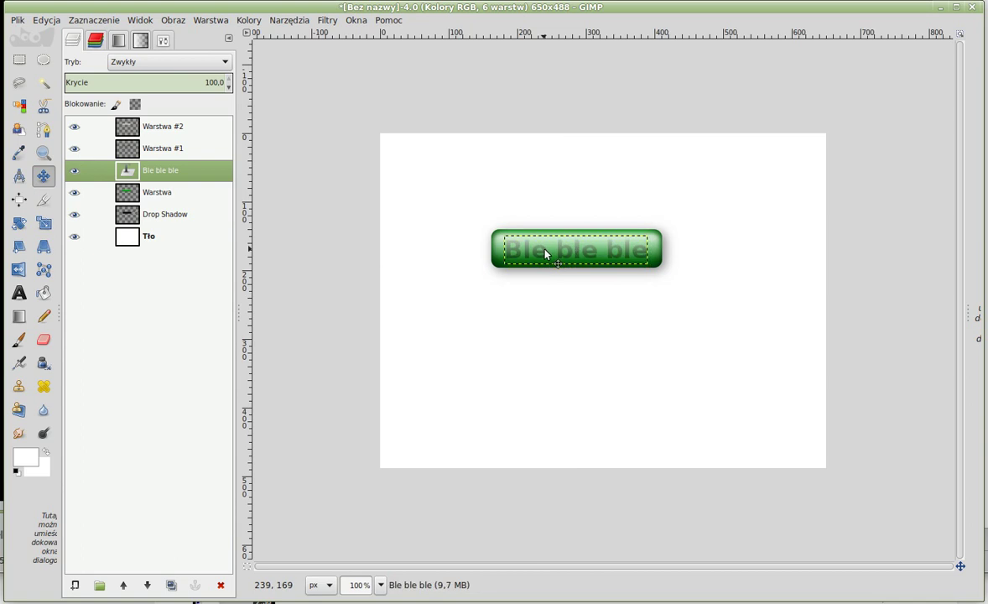
pyautogui.click(143, 234)
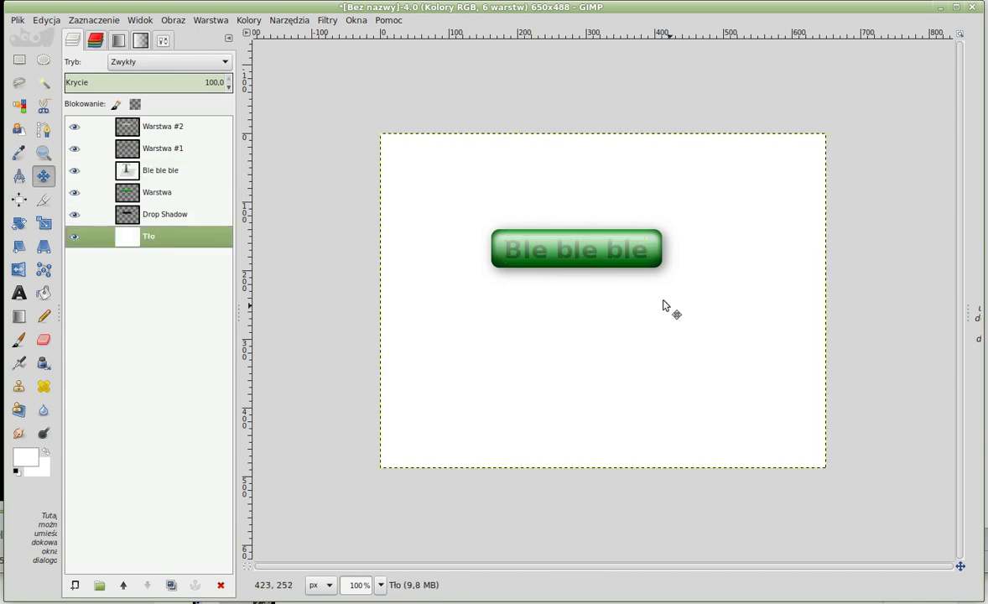